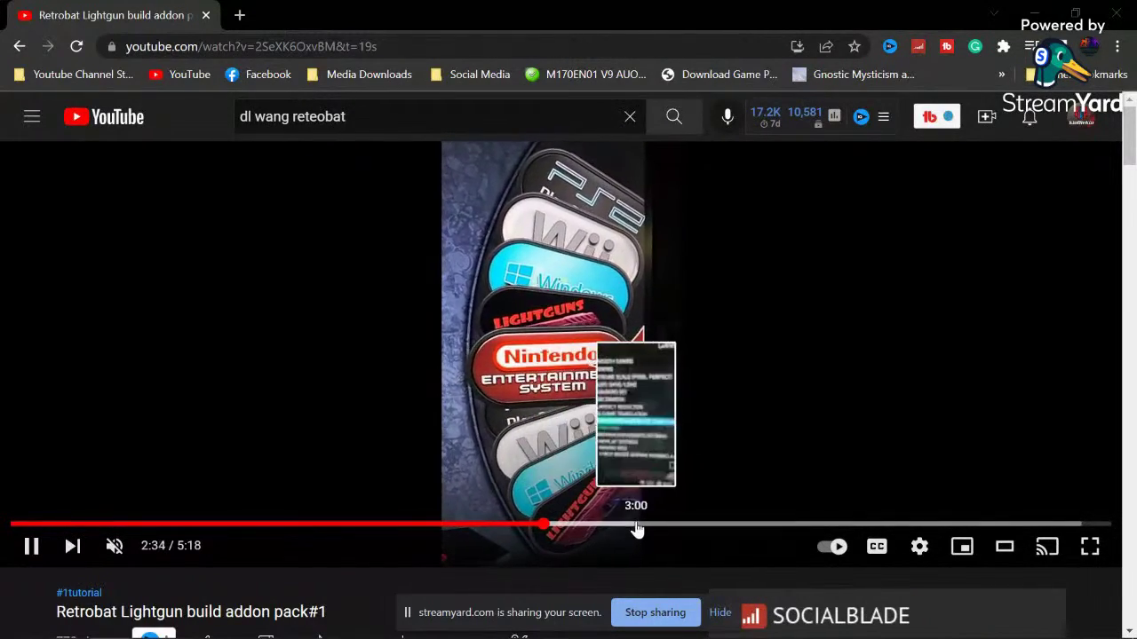
Step: Examine the "Retrobat Lightgun build addon pack#1" video as it plays, along with its description and addon download link
scroll(636, 532, down, 2)
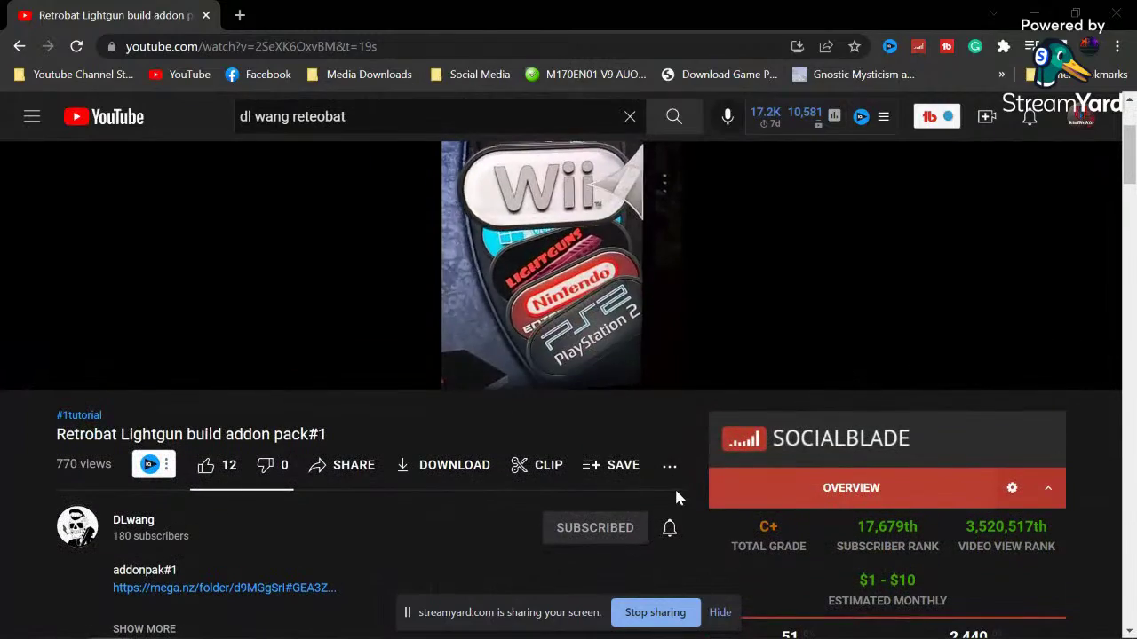
scroll(673, 486, up, 2)
scroll(604, 524, down, 2)
scroll(625, 517, up, 2)
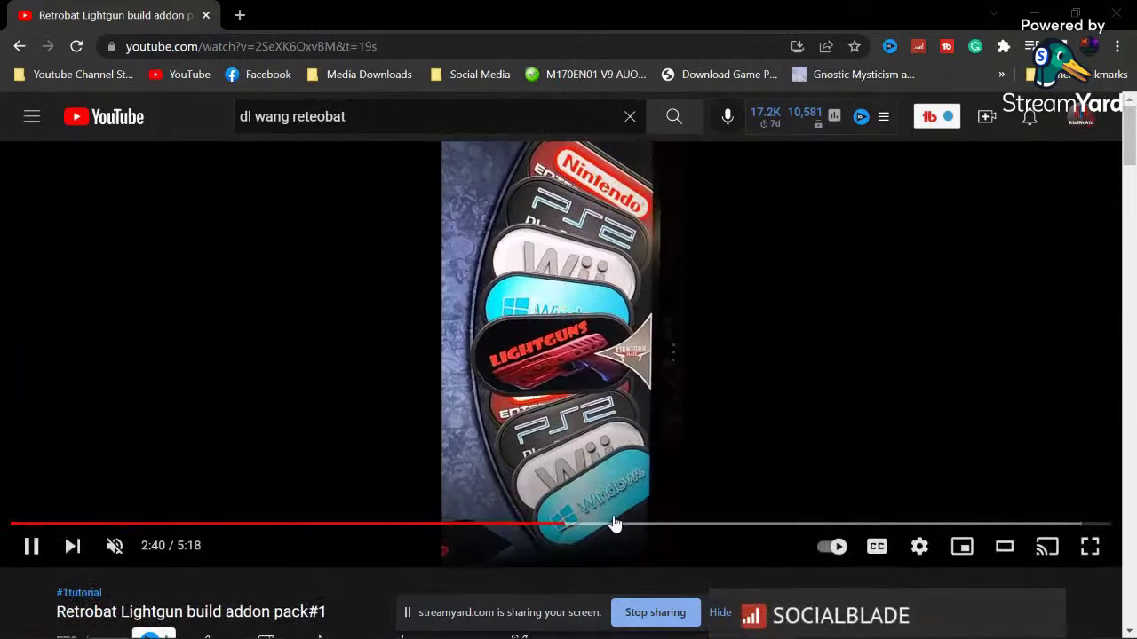
scroll(605, 524, down, 1)
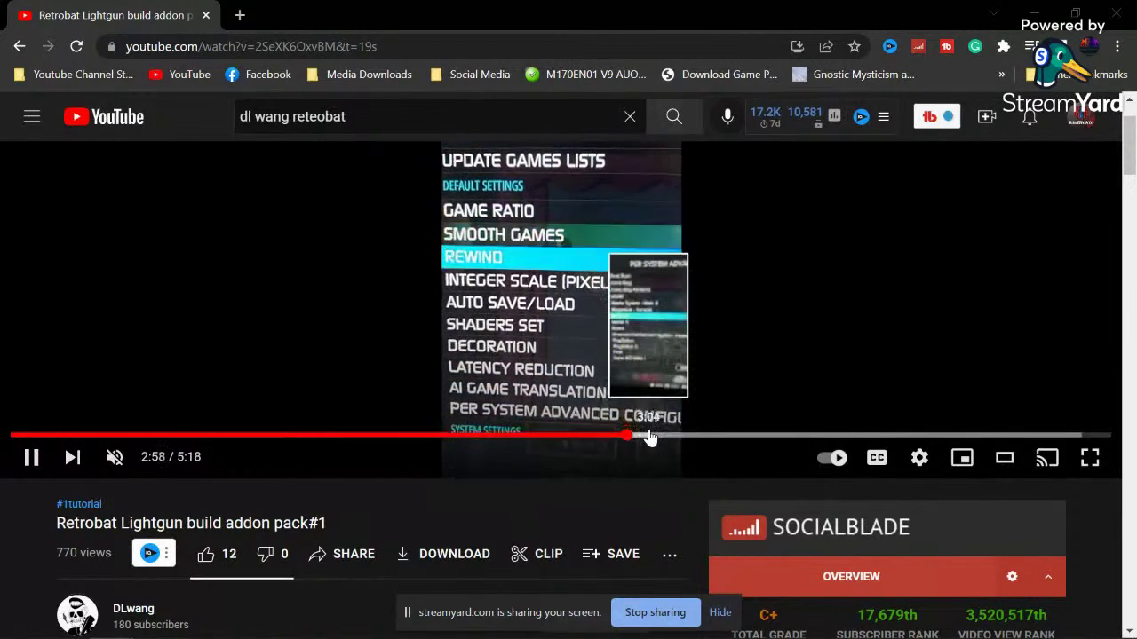
scroll(645, 442, up, 1)
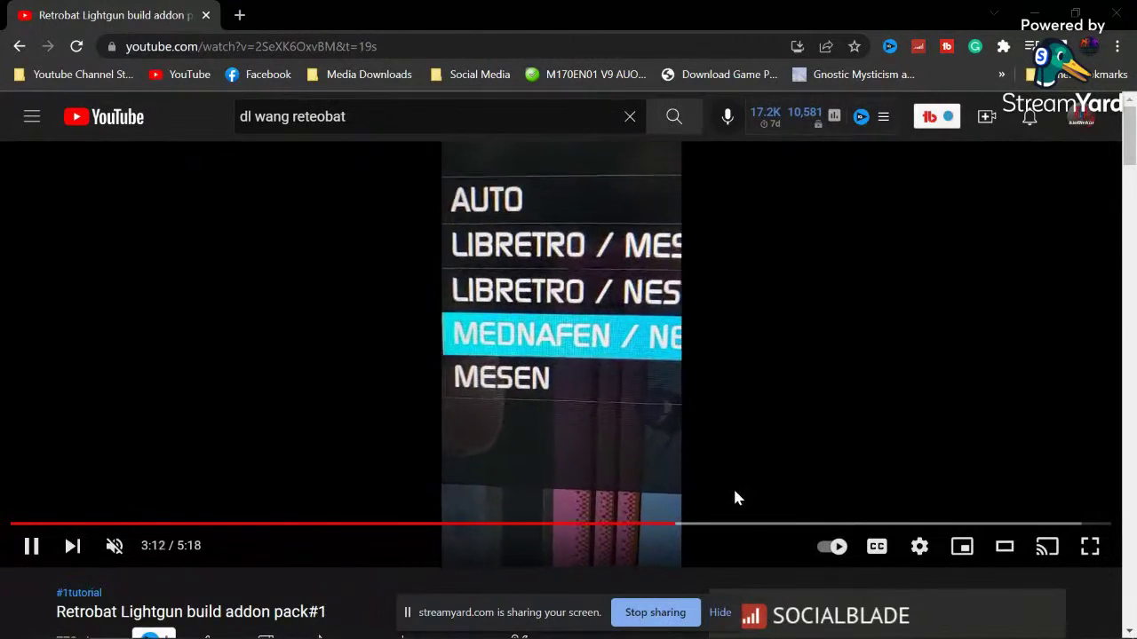
scroll(732, 487, down, 1)
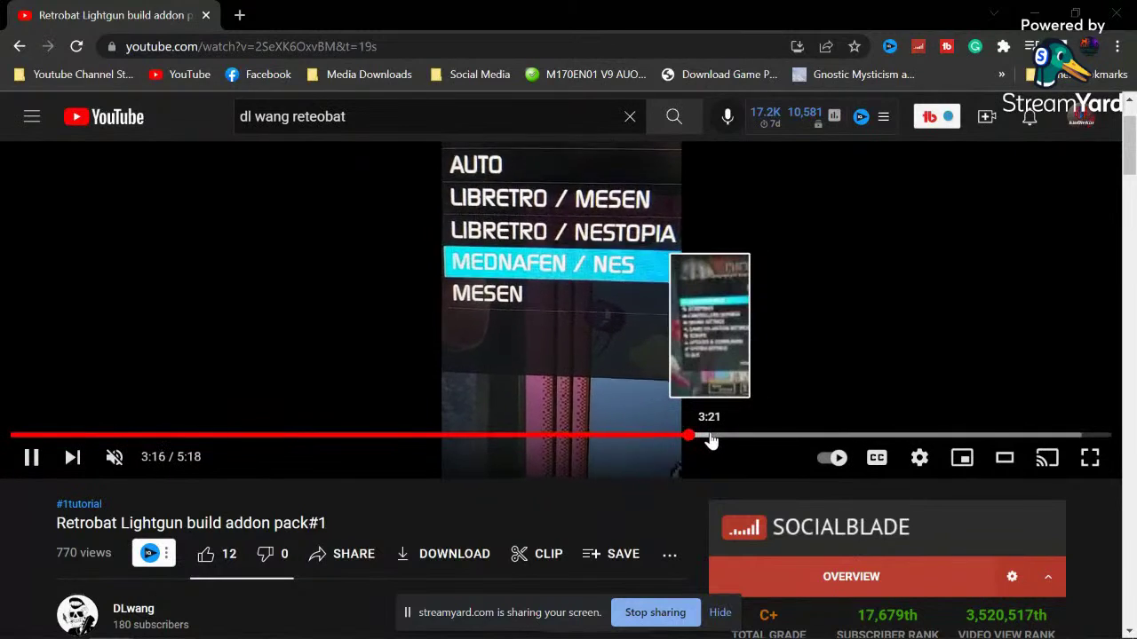
scroll(711, 439, down, 2)
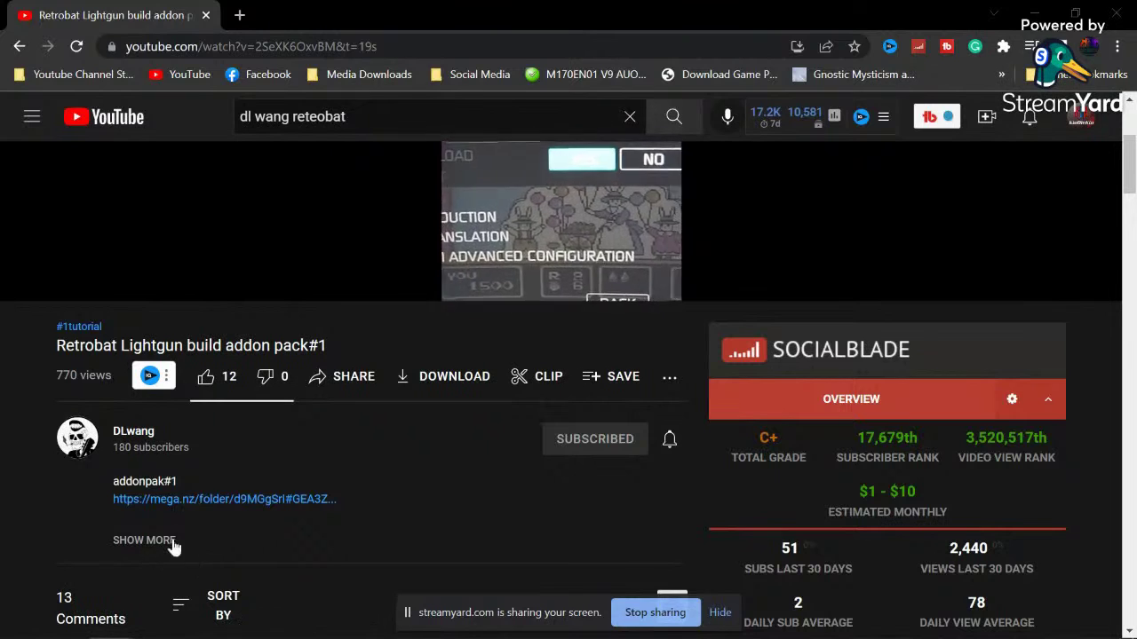
scroll(202, 522, up, 1)
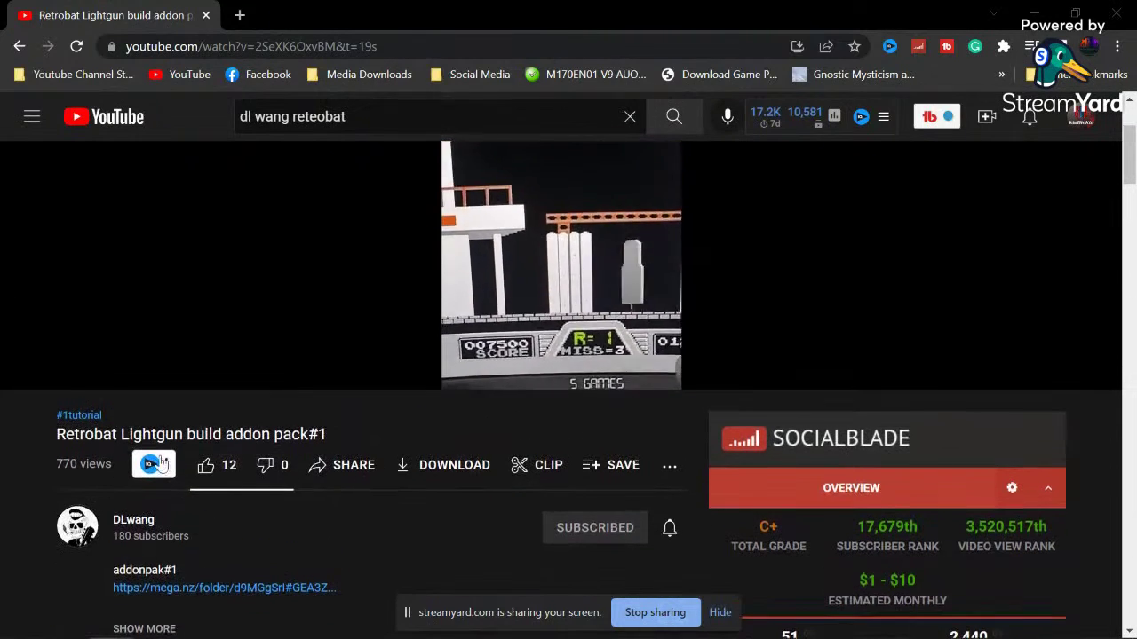
scroll(349, 468, down, 2)
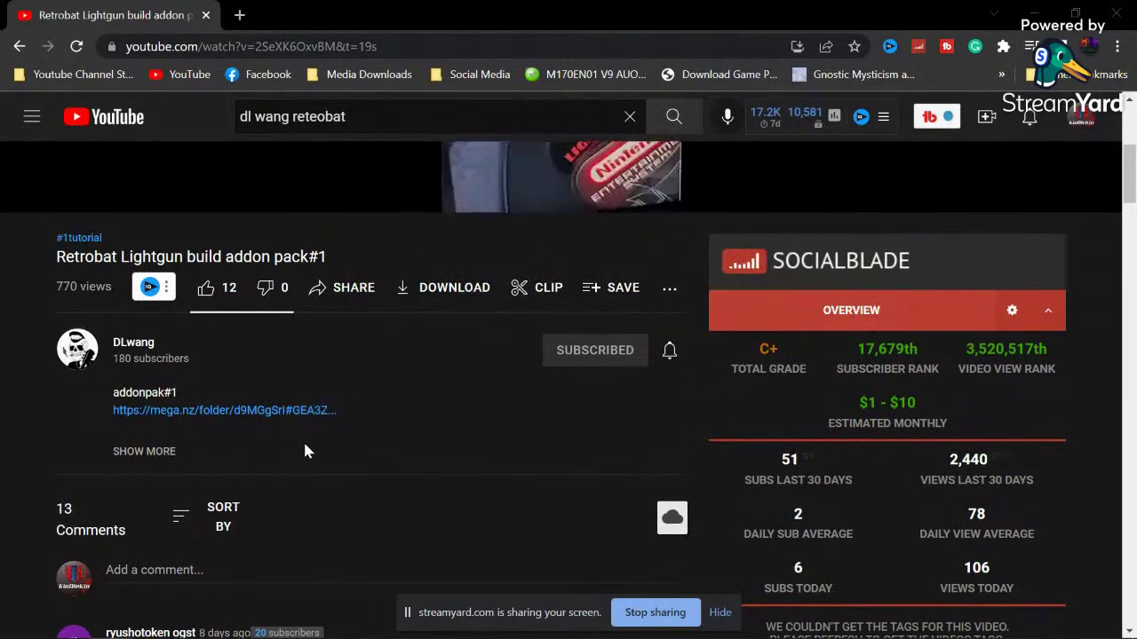
scroll(467, 423, up, 3)
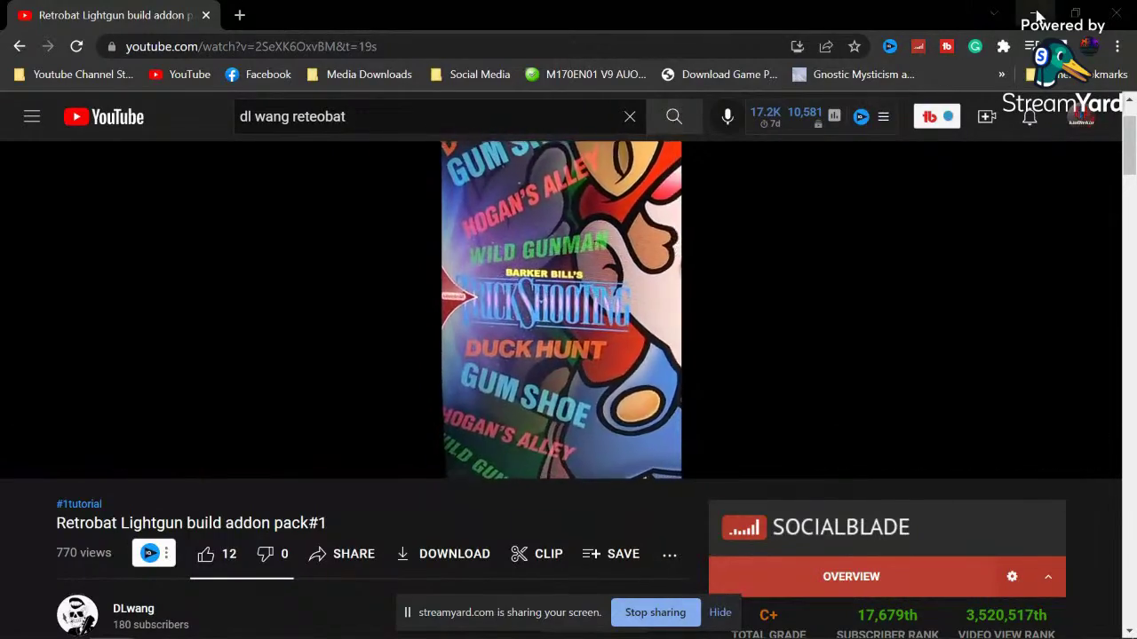
Step: Launch retrobat.exe from the RetroBat folder on the 8TB External (V:) drive and lower the system volume
click(994, 17)
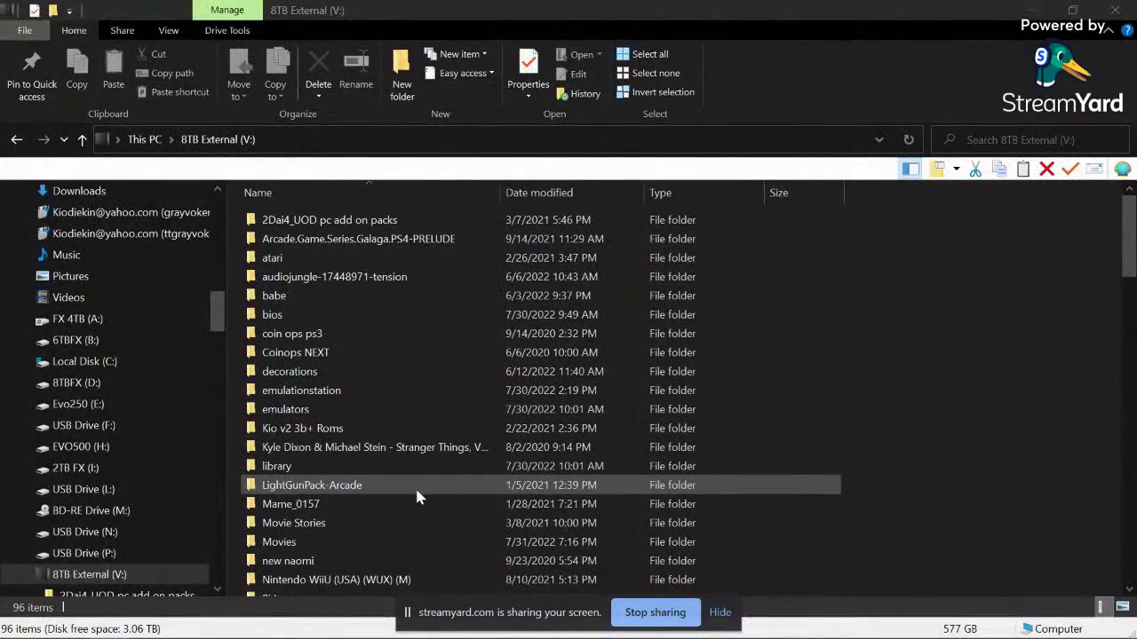
scroll(417, 495, down, 13)
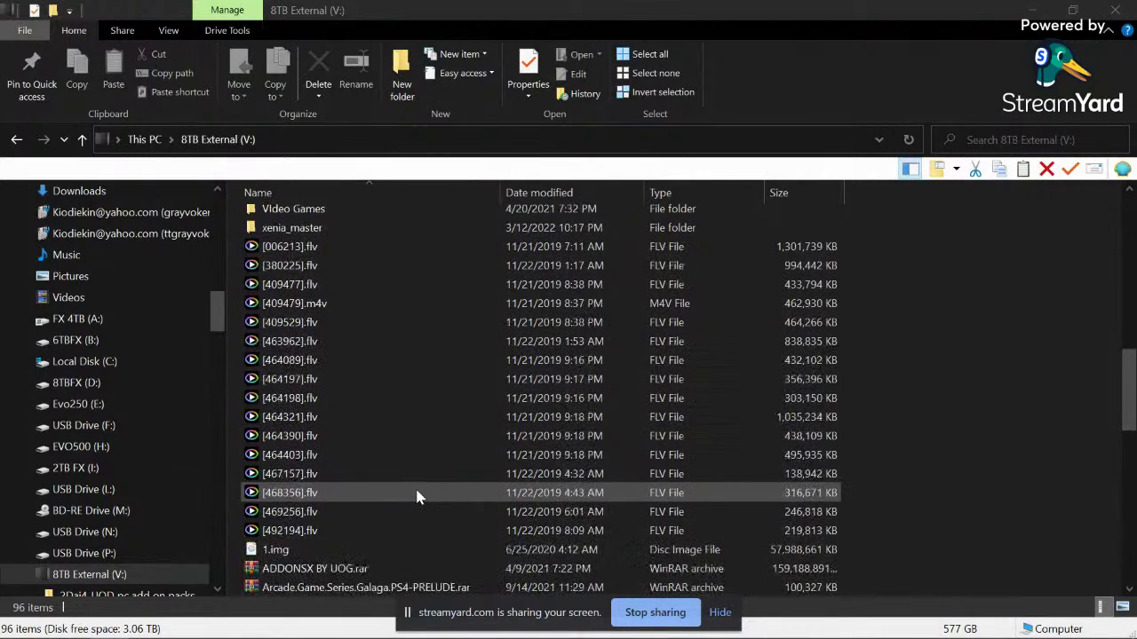
scroll(417, 496, up, 8)
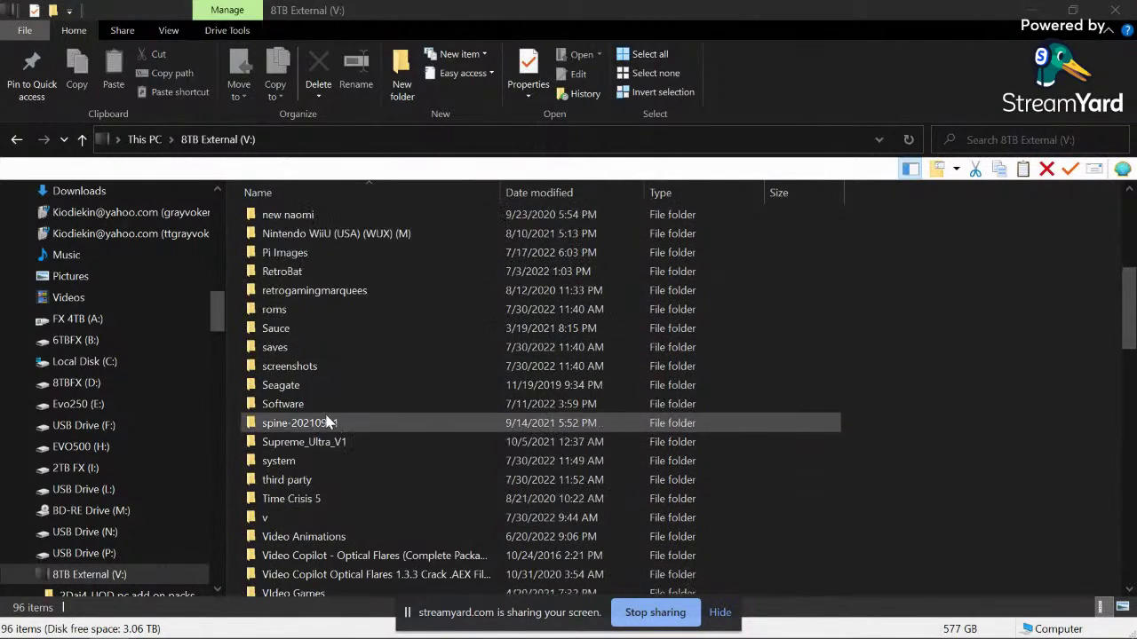
double_click(293, 328)
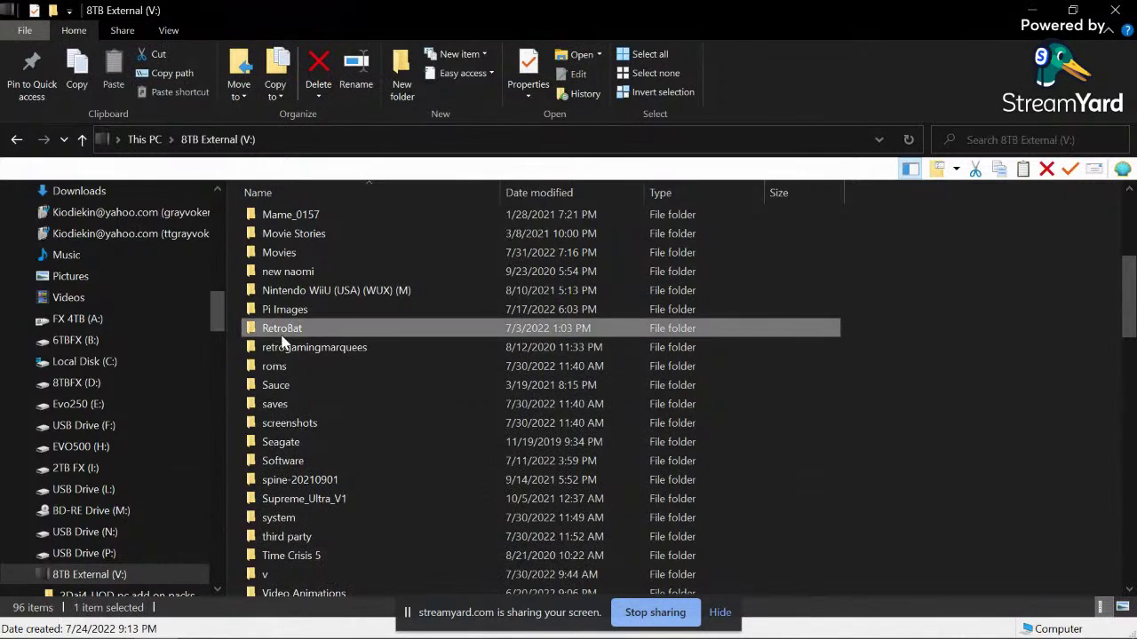
click(307, 488)
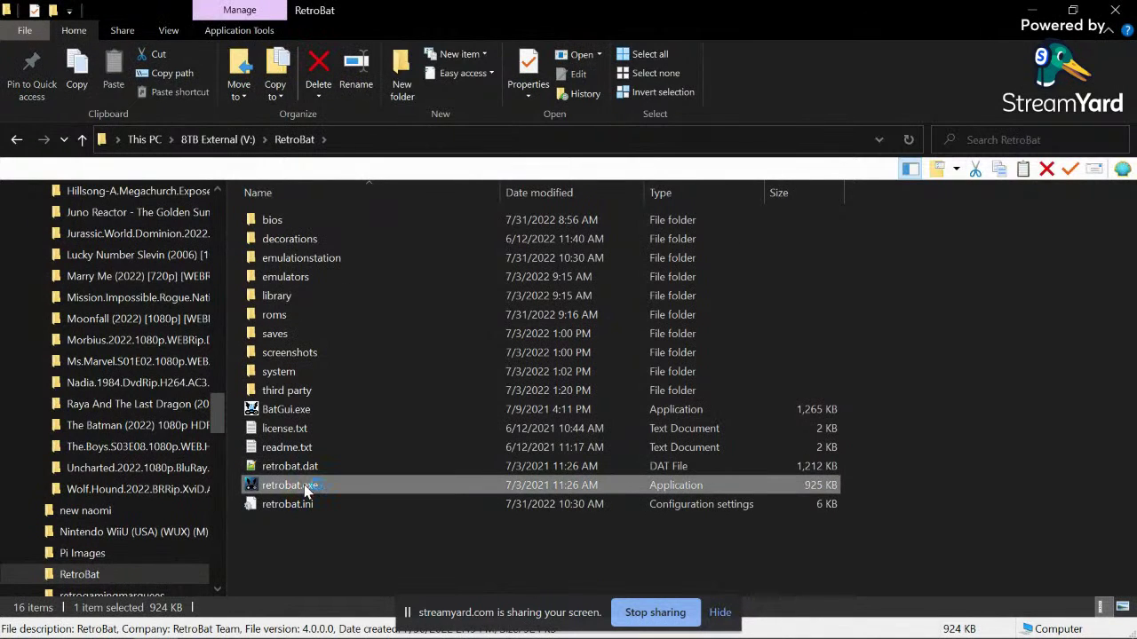
key(XF86AudioLowerVolume)
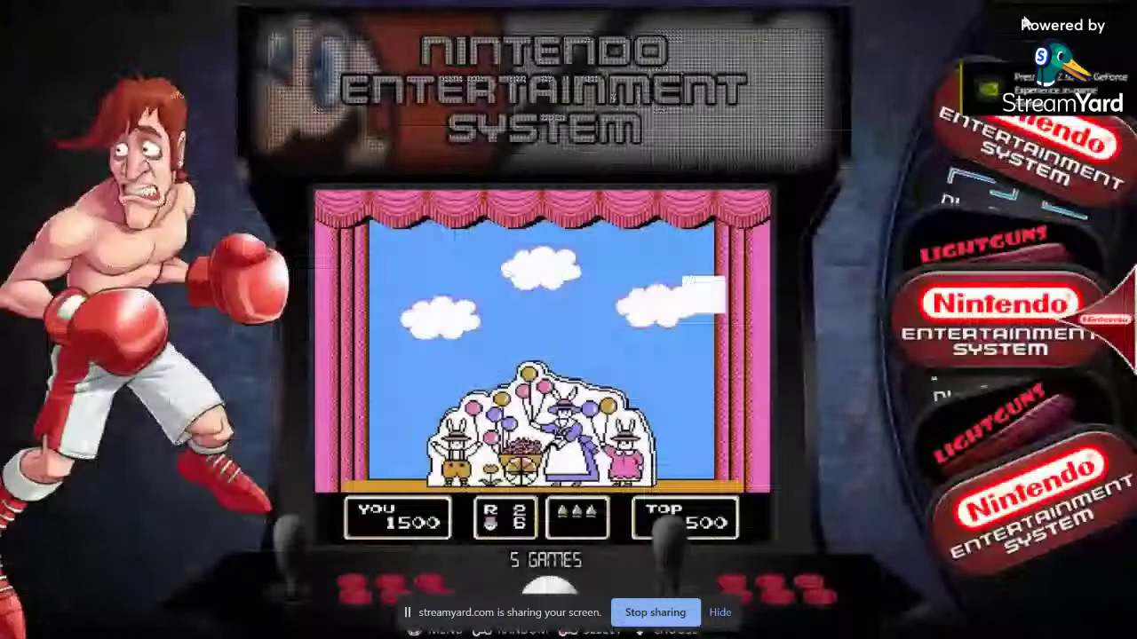
Step: Switch to the StreamYard studio, unmute the microphone and change the broadcast to the single-person layout
key(alt+Tab)
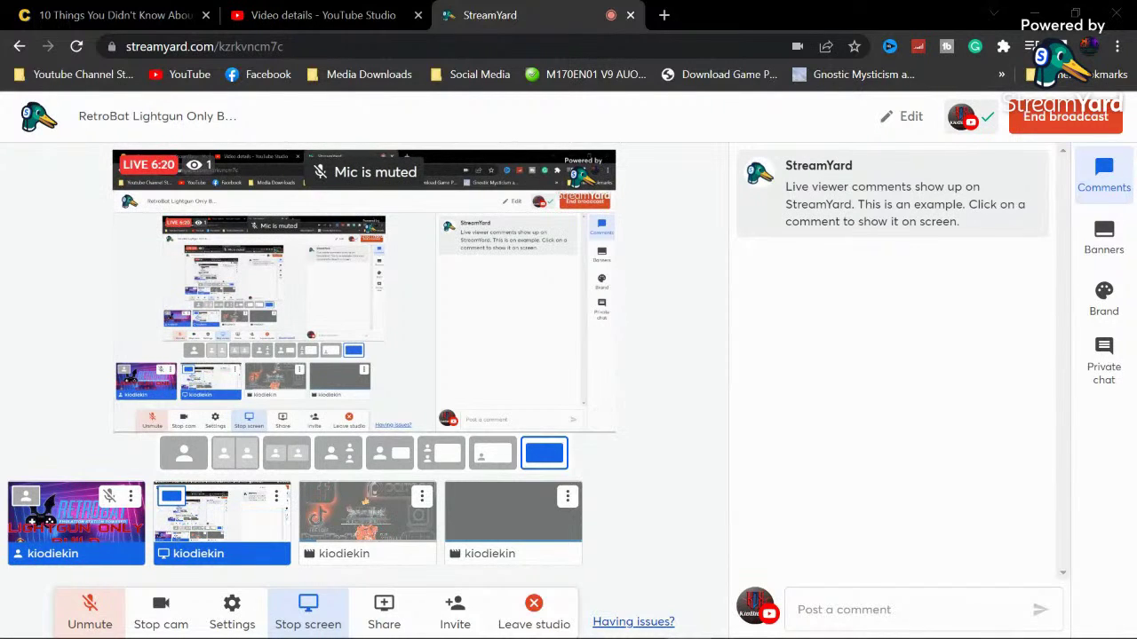
mouse_move(366, 522)
mouse_move(222, 523)
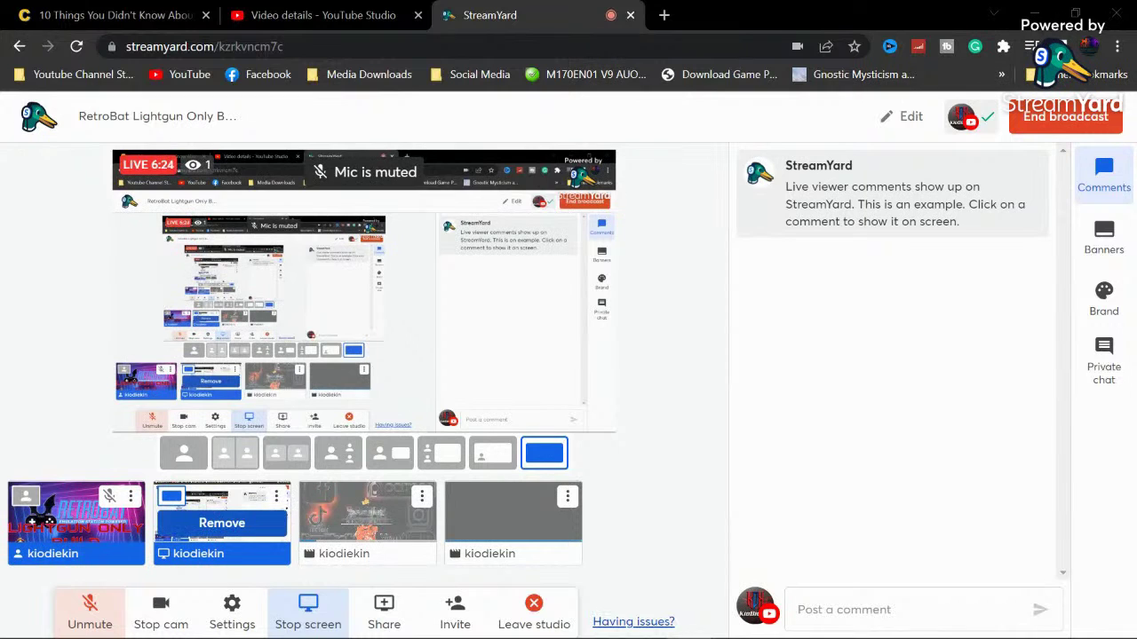
mouse_move(513, 523)
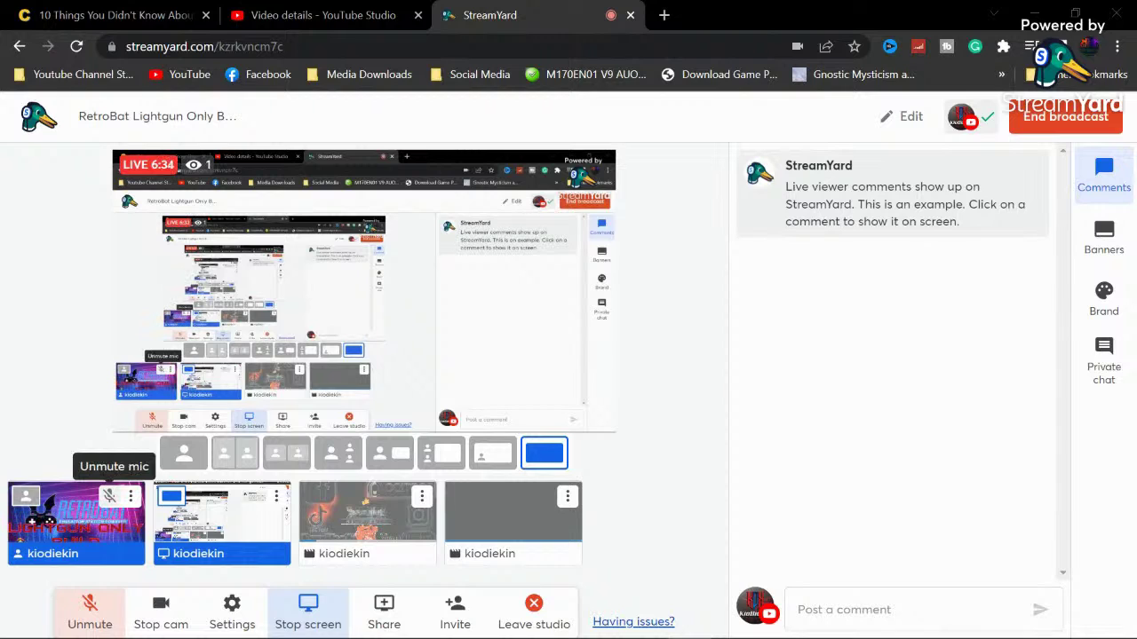
click(109, 495)
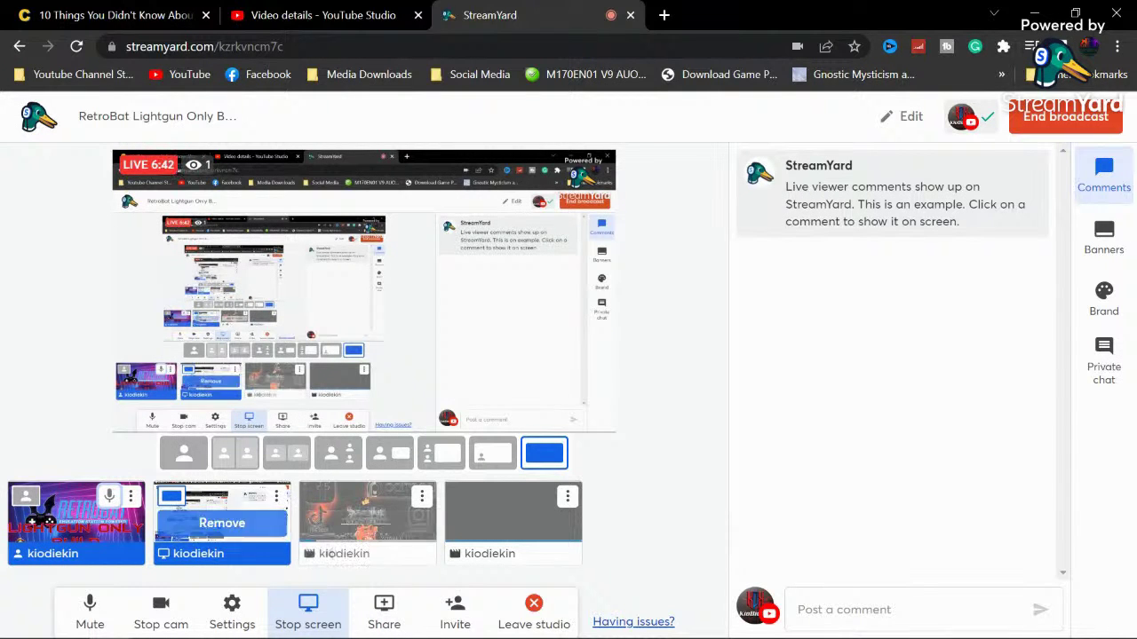
click(183, 453)
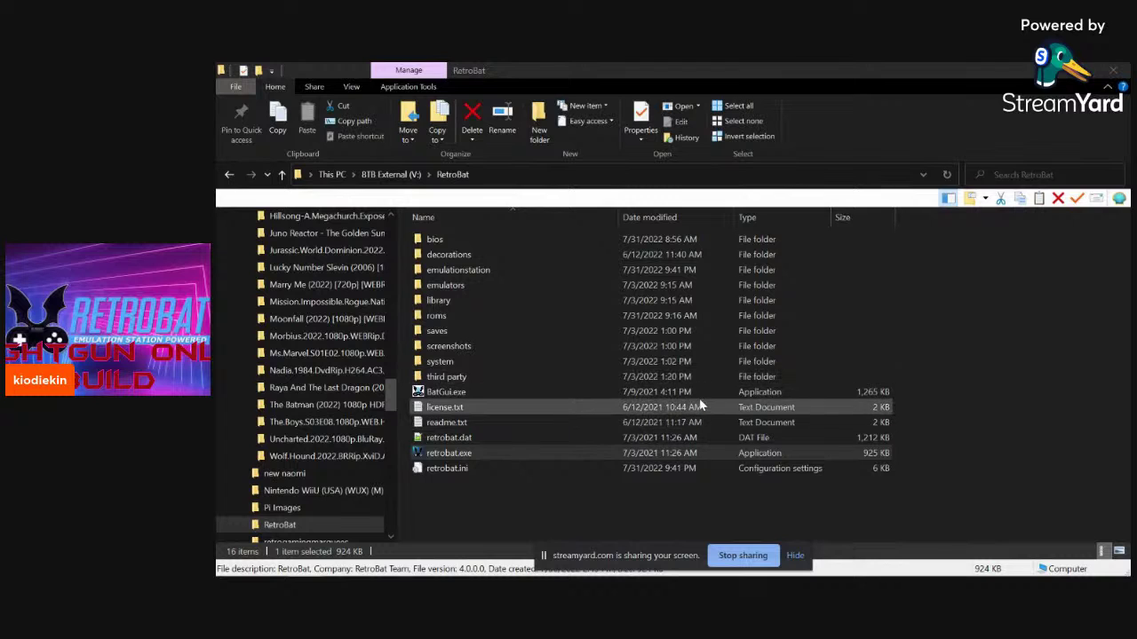
Step: Return to the YouTube addon pack video, replay it from further in, and expand the description containing the addon download link
mouse_move(308, 565)
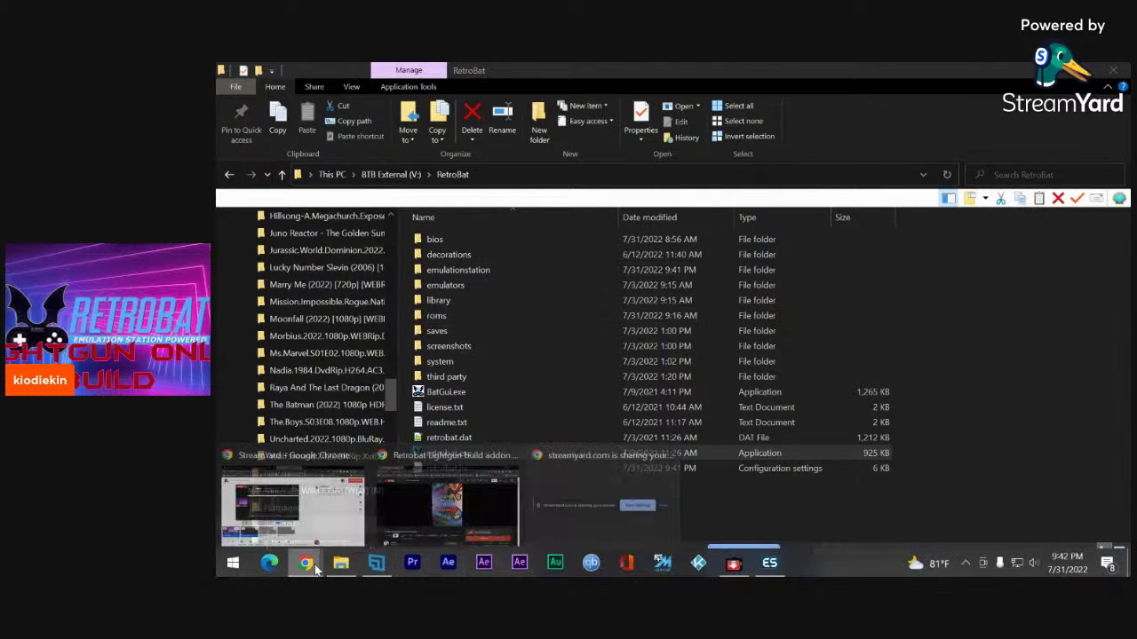
click(415, 509)
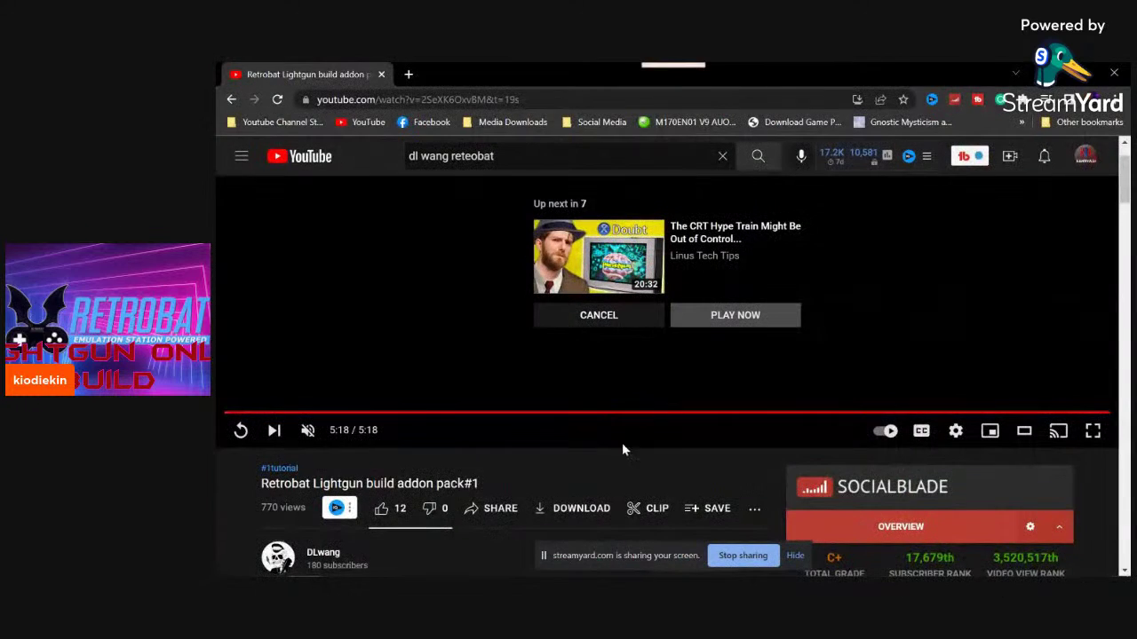
scroll(517, 485, up, 1)
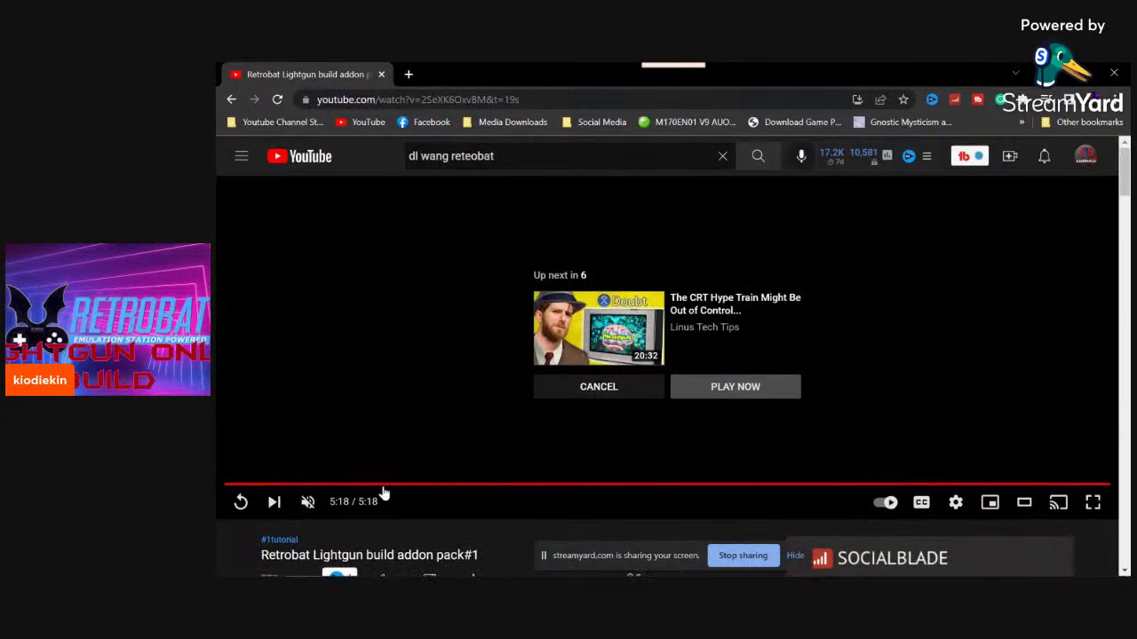
click(240, 501)
click(431, 484)
scroll(545, 499, down, 2)
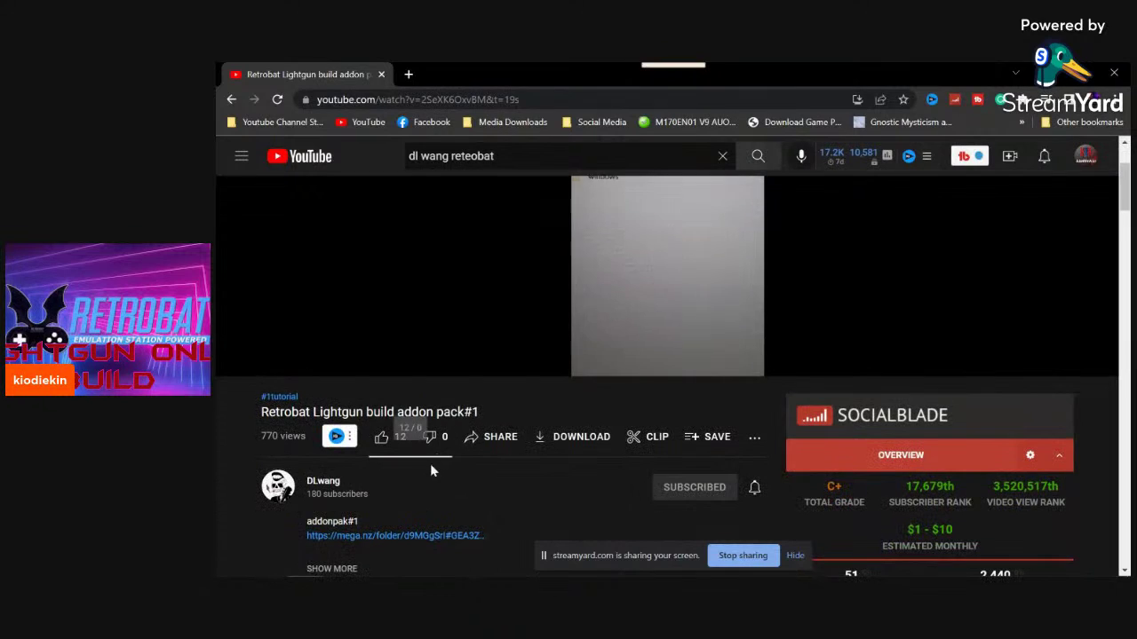
scroll(411, 488, down, 1)
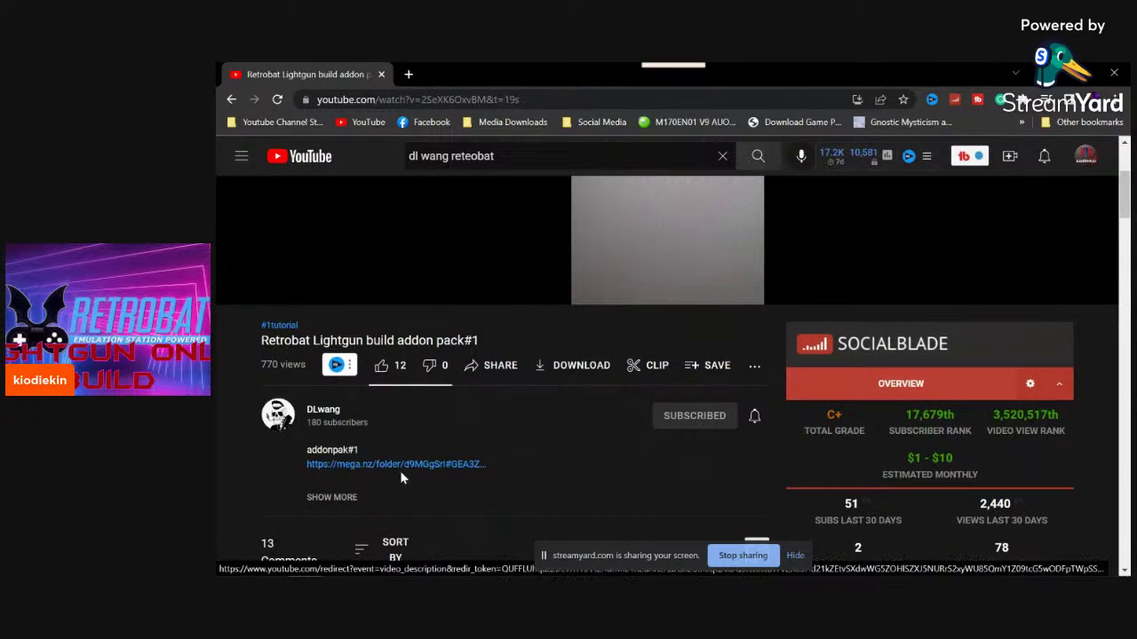
click(331, 498)
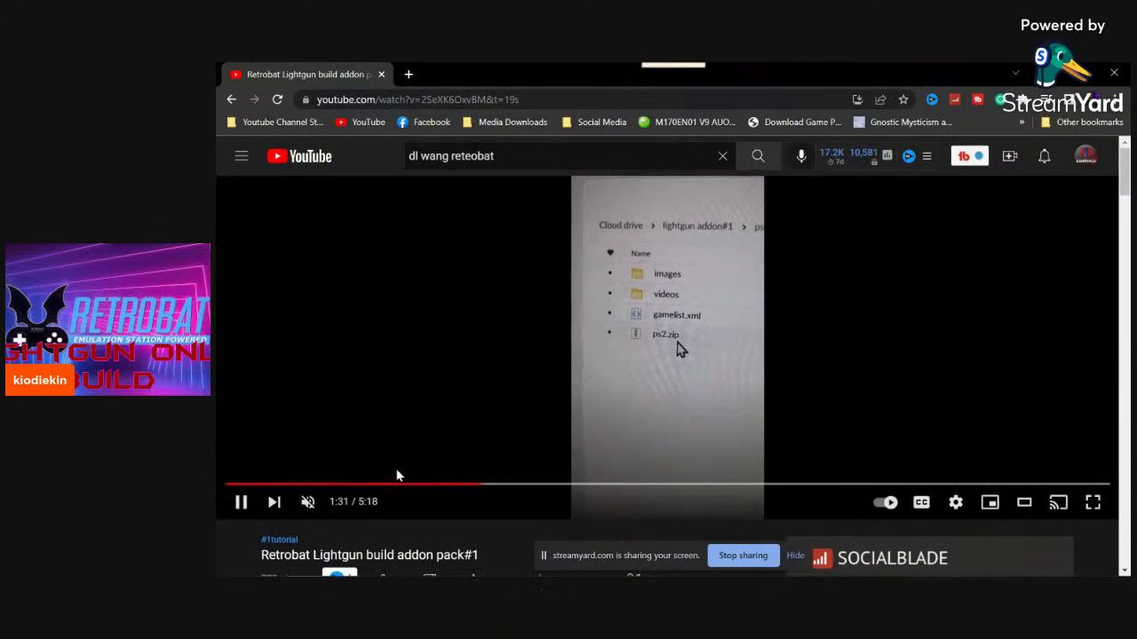
Step: Skip through the addon video to the Nintendo Entertainment System emulator settings, and minimize the browser
click(520, 484)
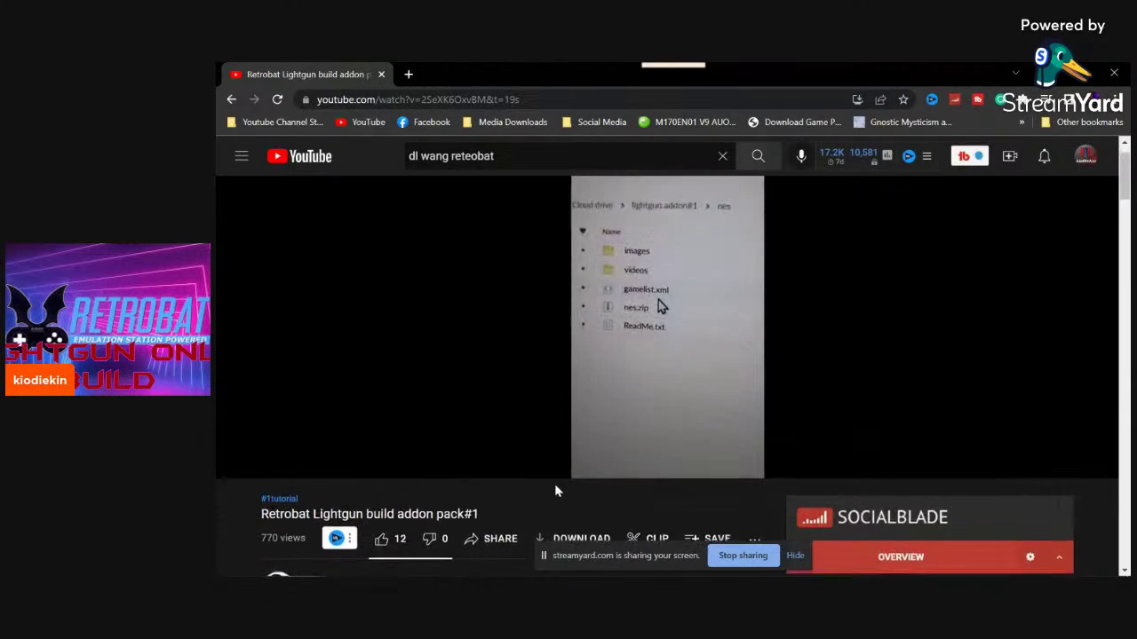
click(627, 484)
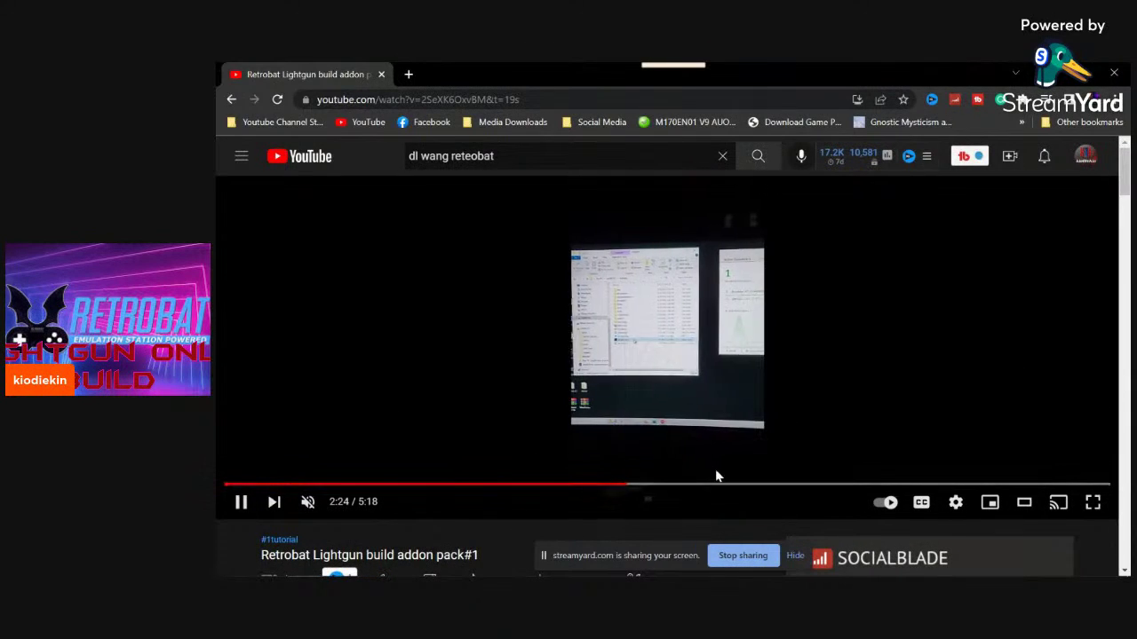
click(716, 487)
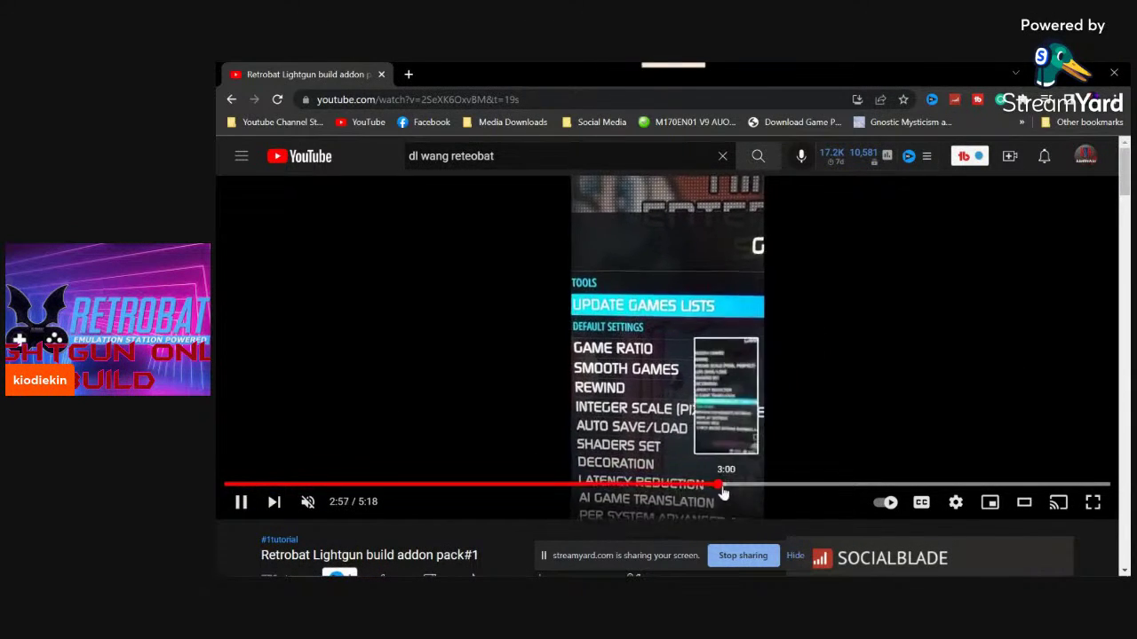
click(771, 485)
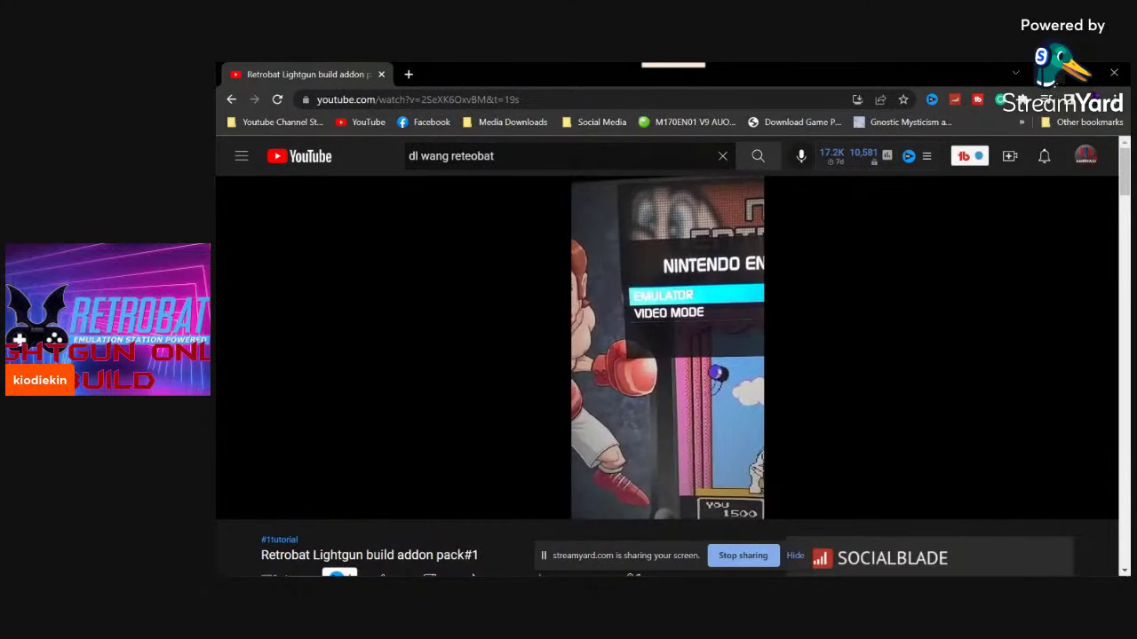
click(1047, 73)
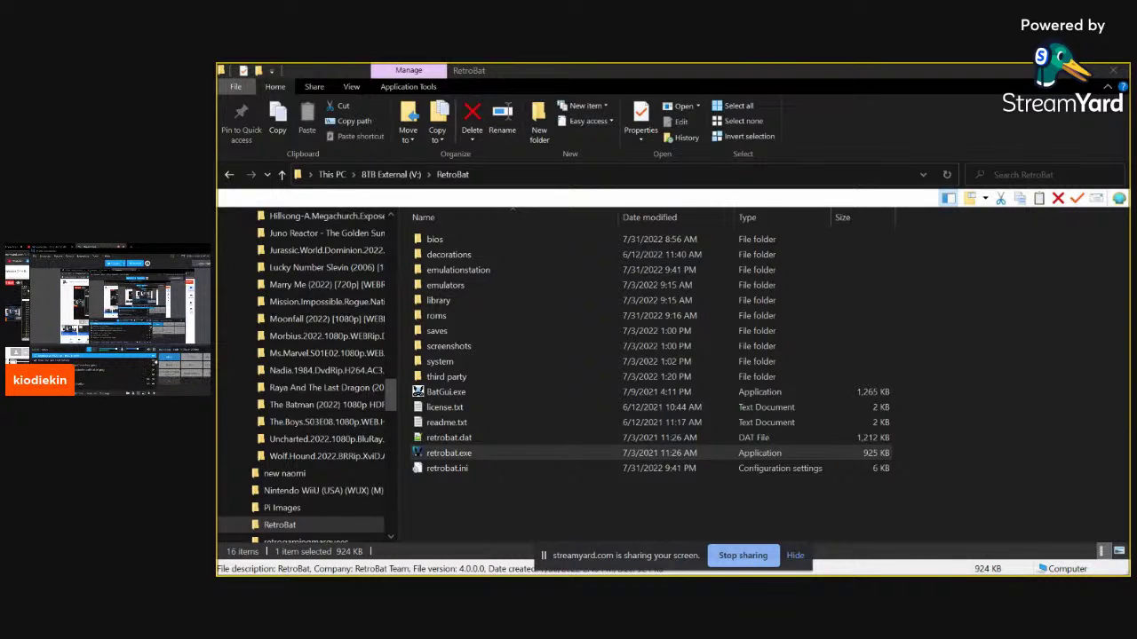
Step: Bring up the running EmulationStation, and set the StreamYard broadcast to the single-person layout
mouse_move(511, 570)
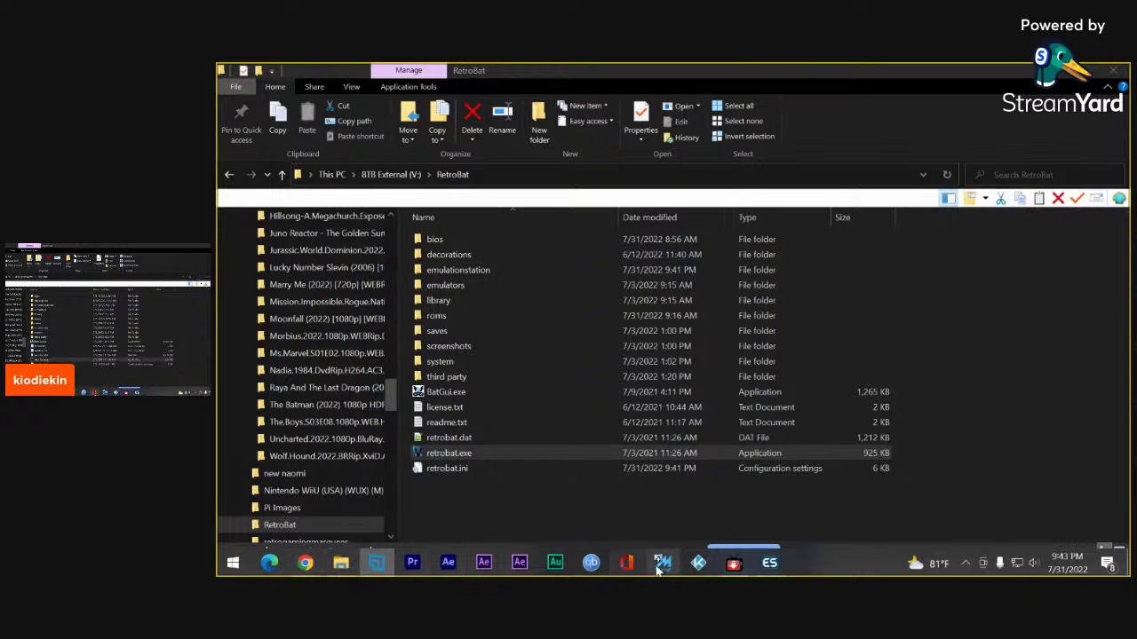
click(772, 562)
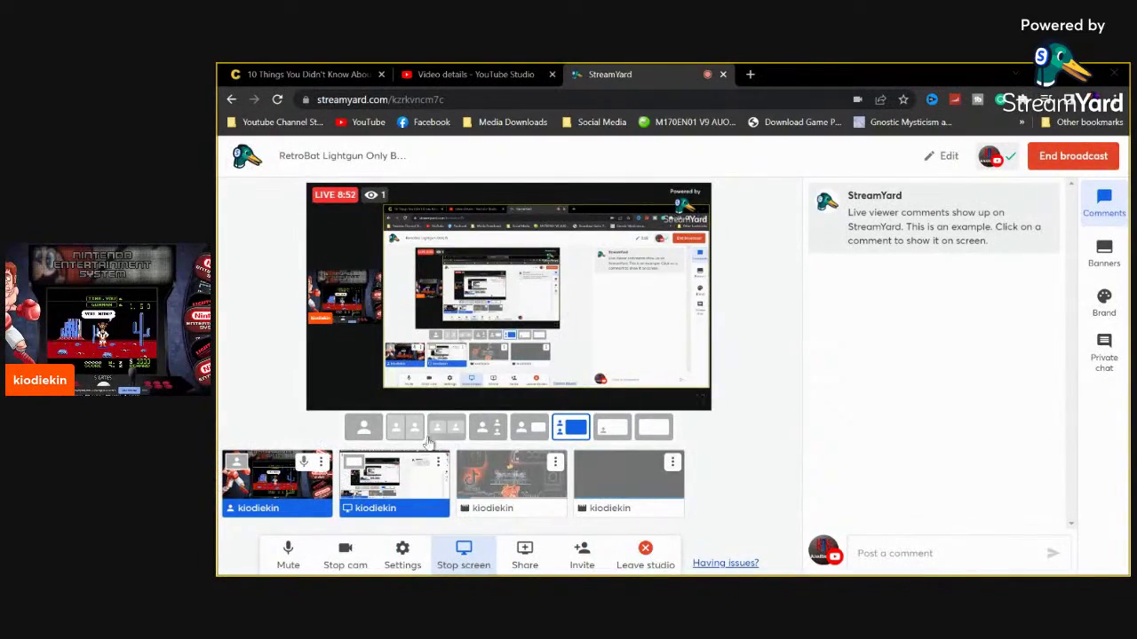
click(366, 433)
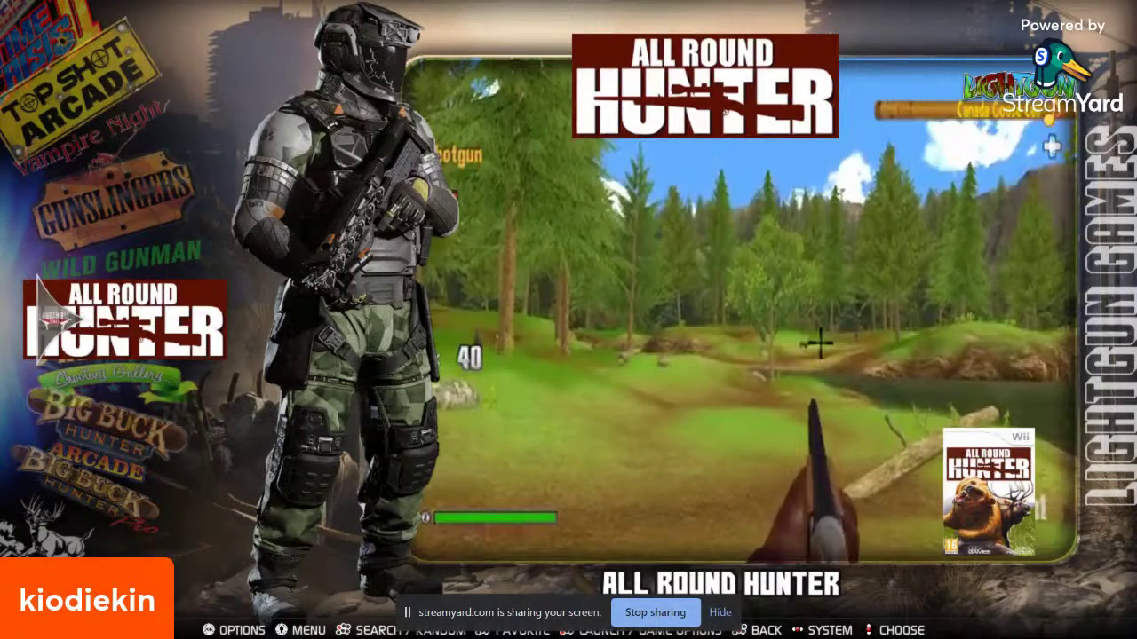
Step: Skip ahead in the lightgun game list to Major Mayhem, and switch to the RetroBat folder in File Explorer
key(Page_Down)
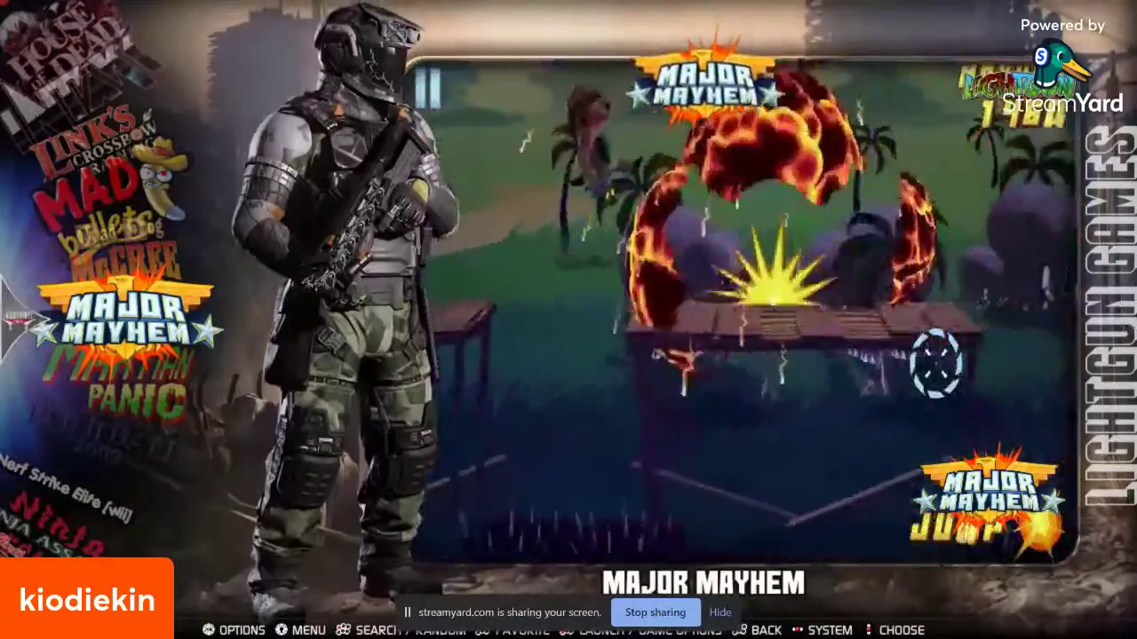
key(alt+Tab)
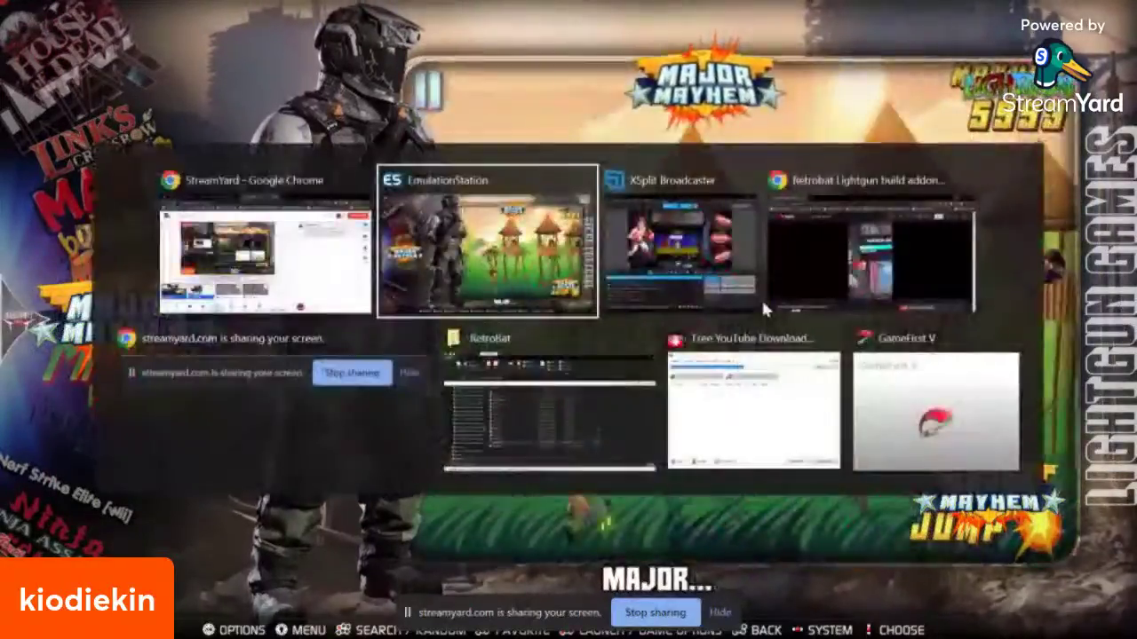
key(alt+Tab)
key(alt+Tab)
key(alt+Tab)
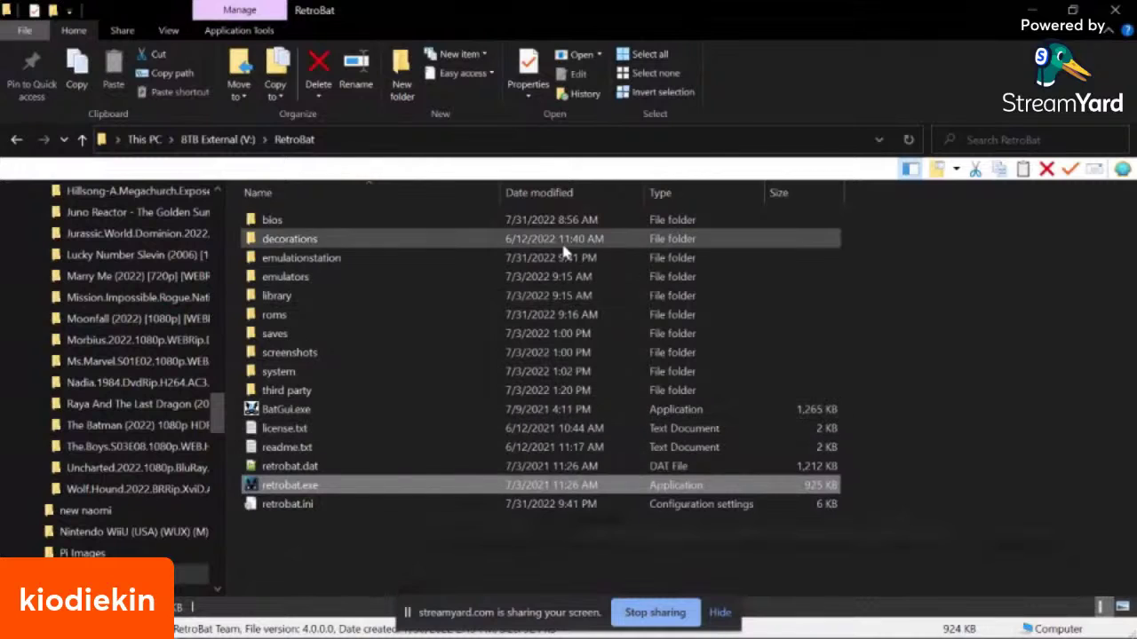
Step: Open Computer Management for This PC from the folder tree
drag(216, 411, 198, 281)
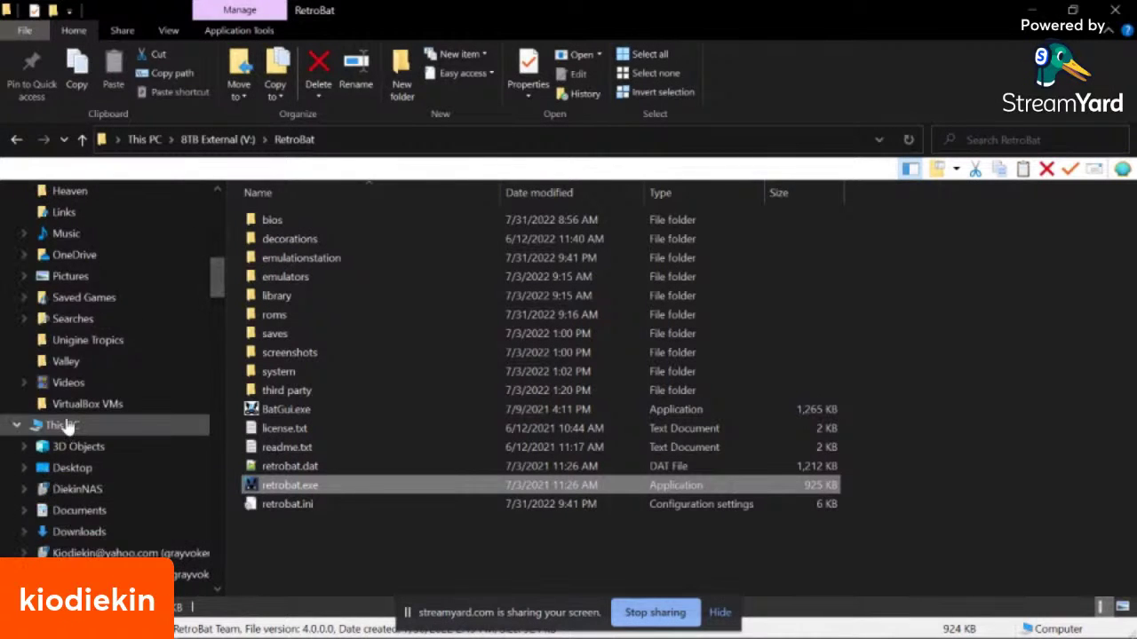
right_click(67, 425)
click(134, 214)
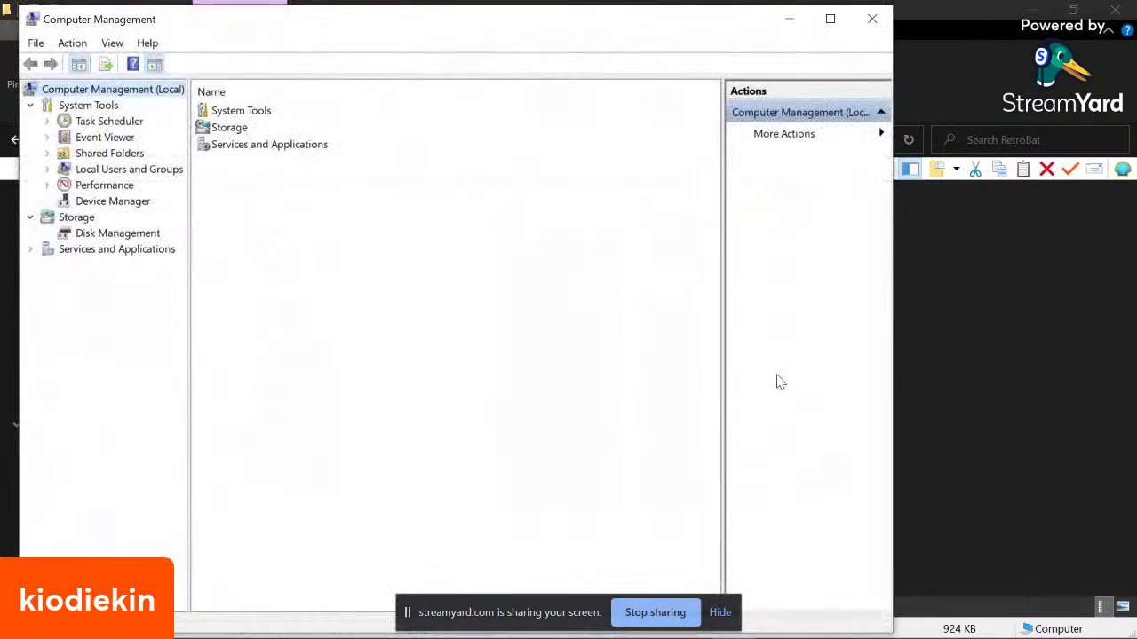
Step: Bring up the running EmulationStation and raise the system volume
click(700, 627)
right_click(698, 626)
click(678, 580)
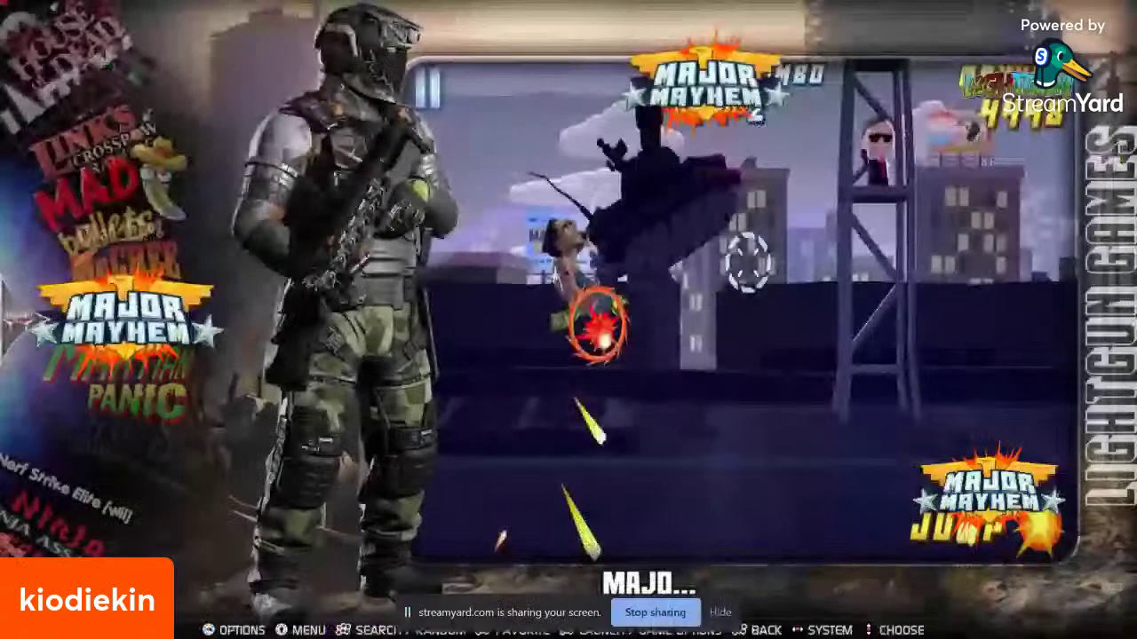
key(XF86AudioRaiseVolume)
key(XF86AudioRaiseVolume)
key(XF86AudioRaiseVolume)
key(XF86AudioRaiseVolume)
key(XF86AudioRaiseVolume)
key(XF86AudioRaiseVolume)
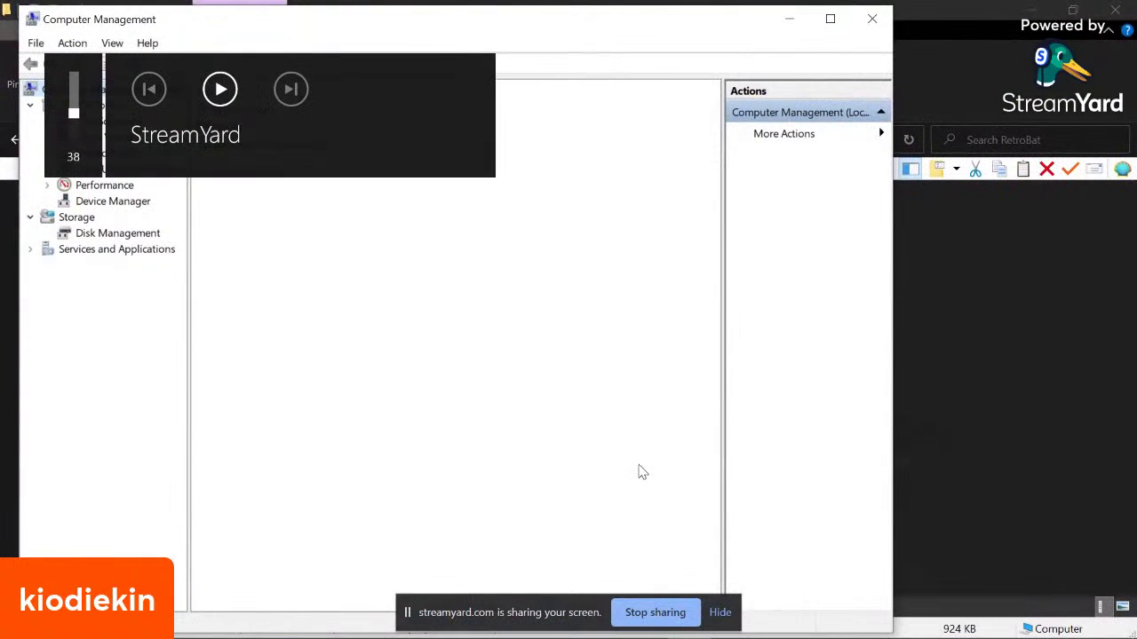
key(XF86AudioRaiseVolume)
key(XF86AudioRaiseVolume)
key(XF86AudioRaiseVolume)
key(XF86AudioRaiseVolume)
key(XF86AudioRaiseVolume)
key(XF86AudioRaiseVolume)
key(XF86AudioRaiseVolume)
key(XF86AudioRaiseVolume)
key(XF86AudioRaiseVolume)
key(XF86AudioRaiseVolume)
key(XF86AudioRaiseVolume)
Step: Show Disk Management and select the 8TB External (V:) volume in the volume list
click(130, 236)
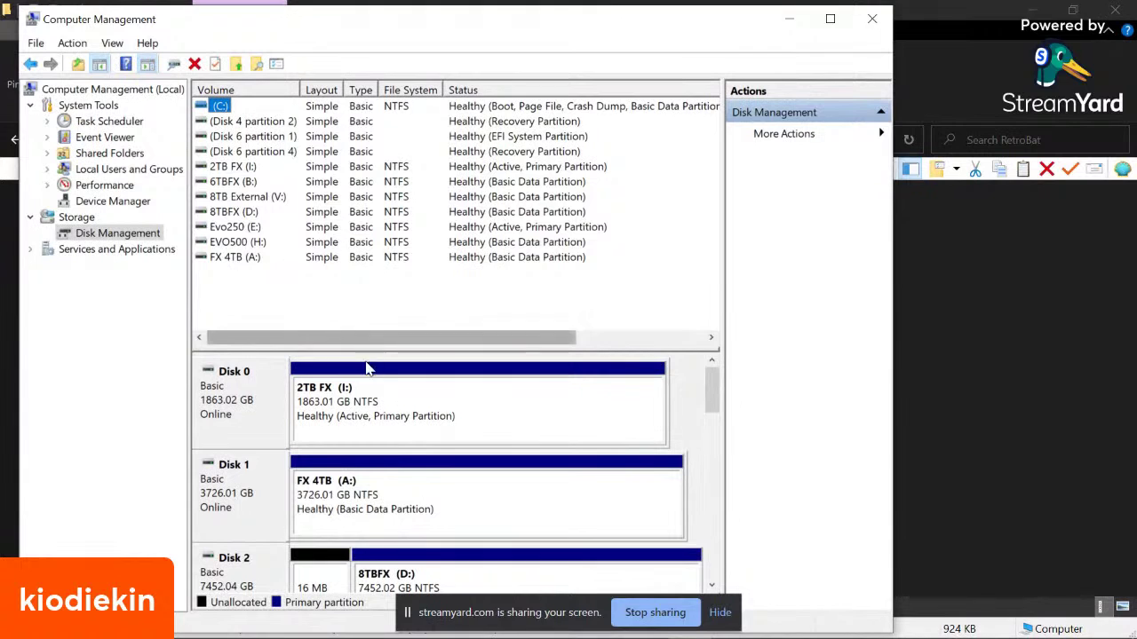
click(242, 197)
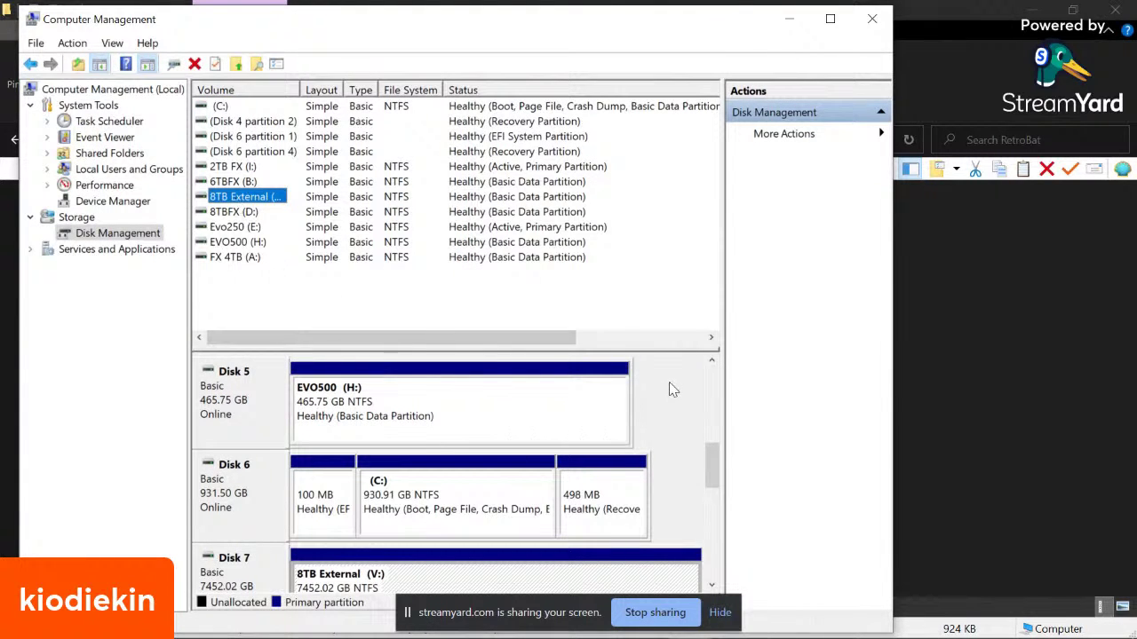
drag(510, 339, 438, 337)
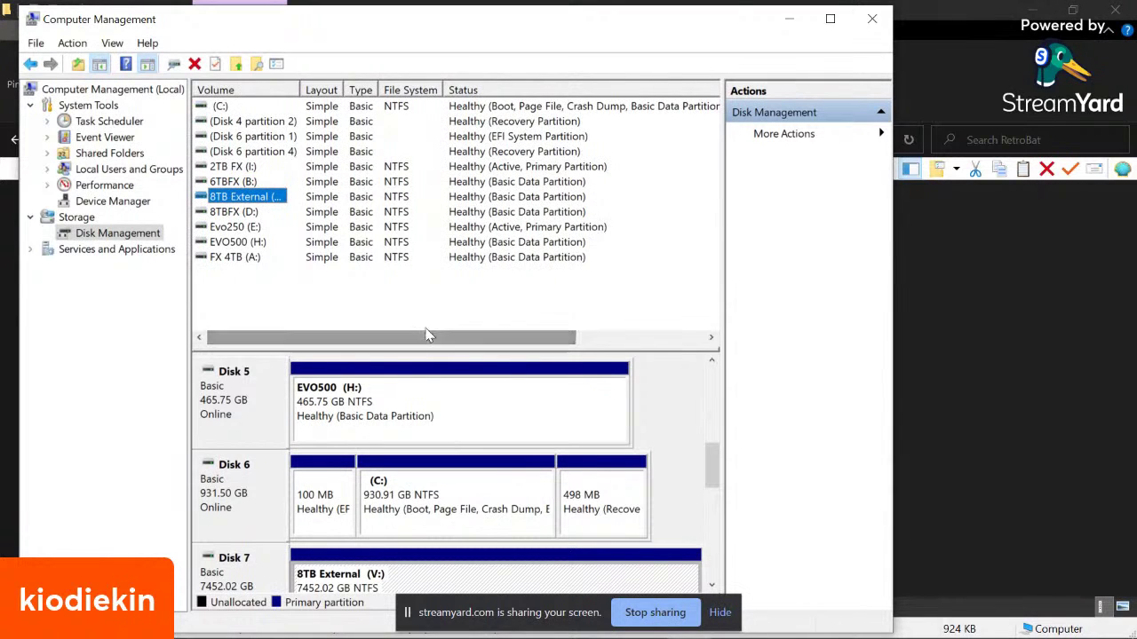
Step: Show the drive letter assignment options for the 8TB External volume, cancel them, and close Computer Management
right_click(240, 195)
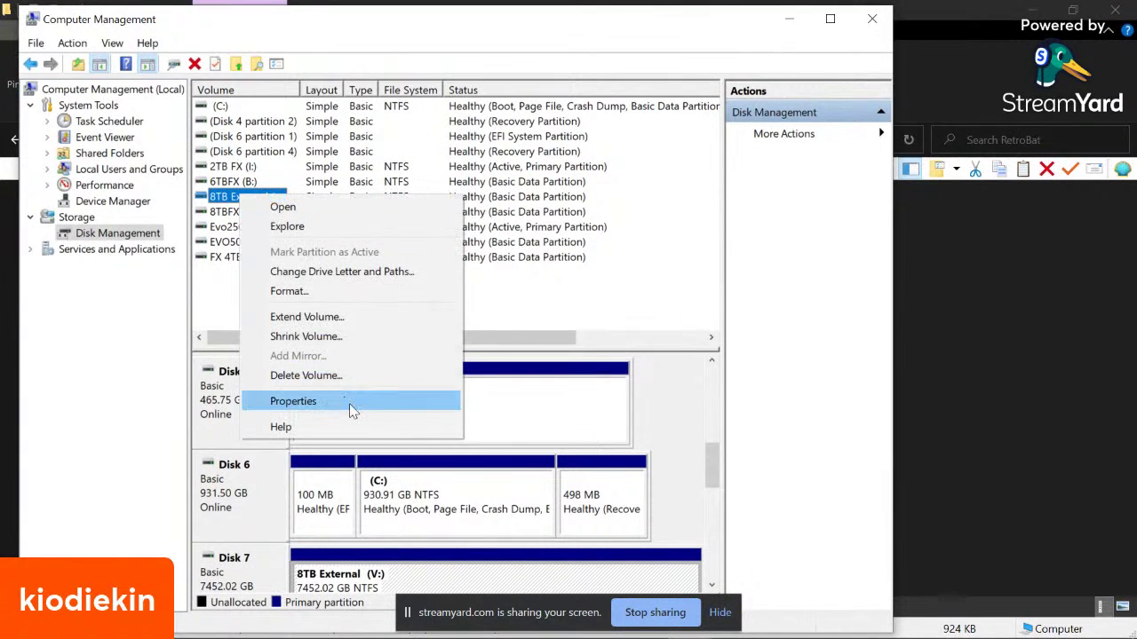
click(326, 273)
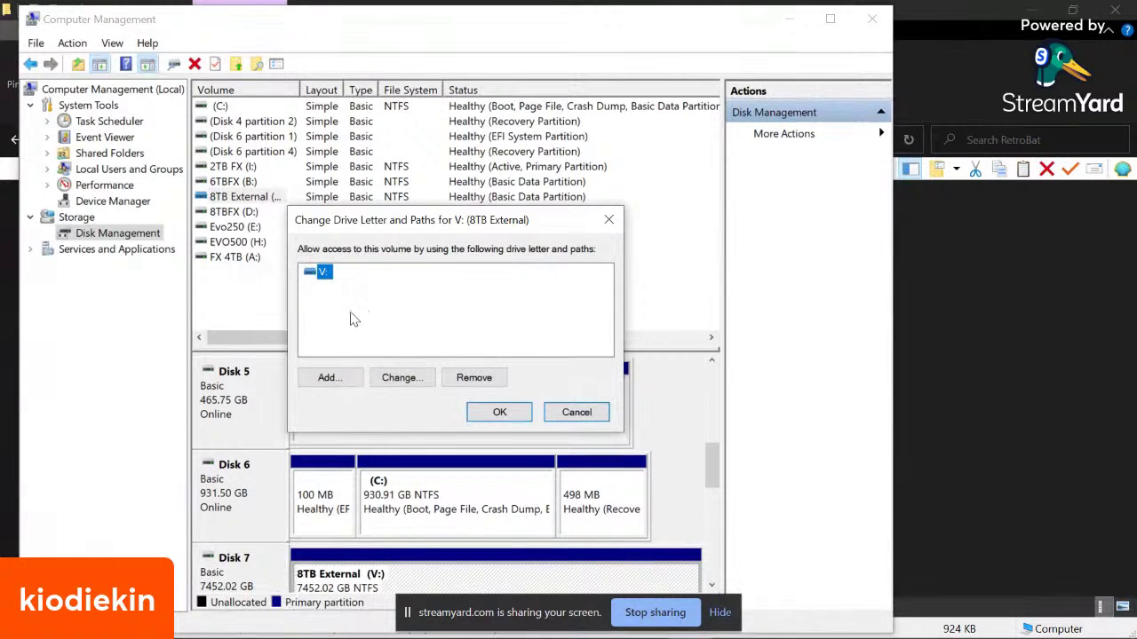
click(400, 377)
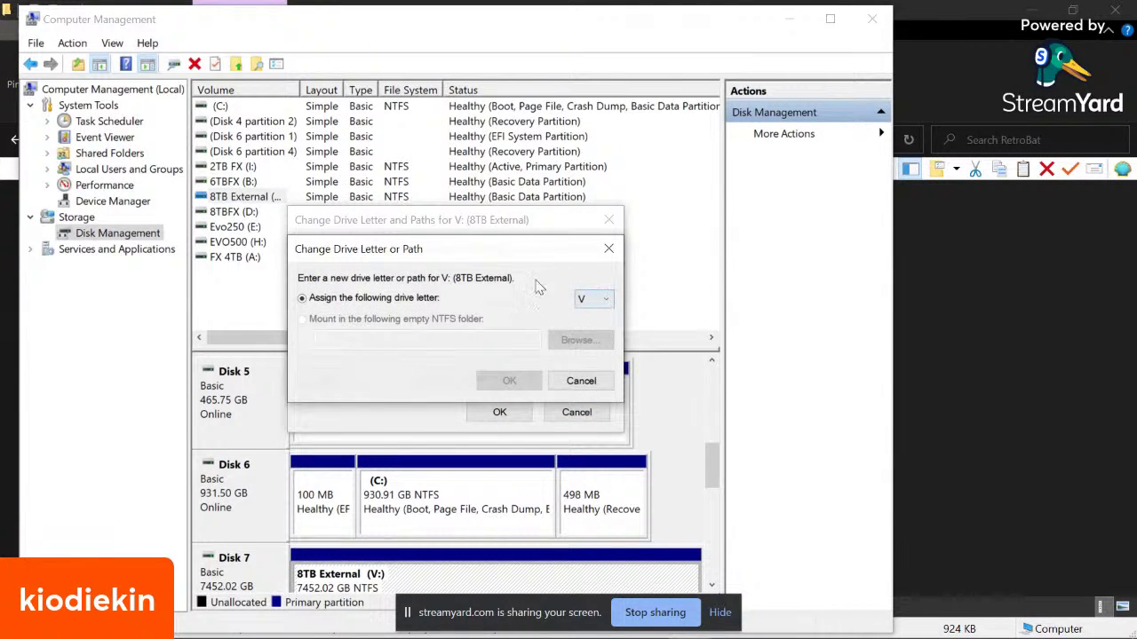
click(583, 382)
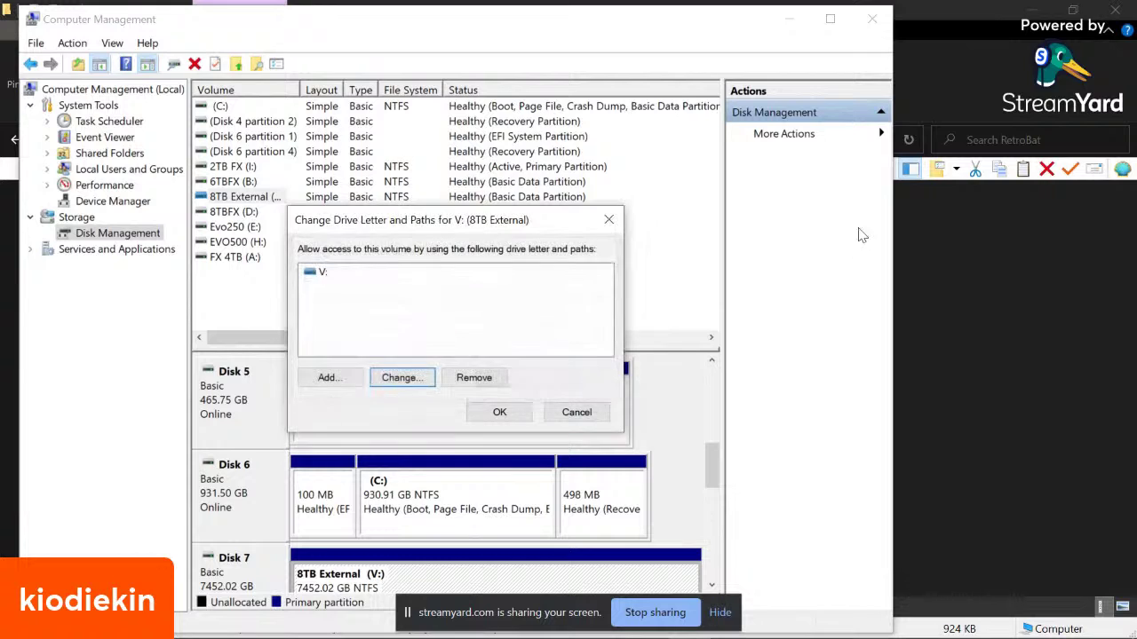
click(576, 413)
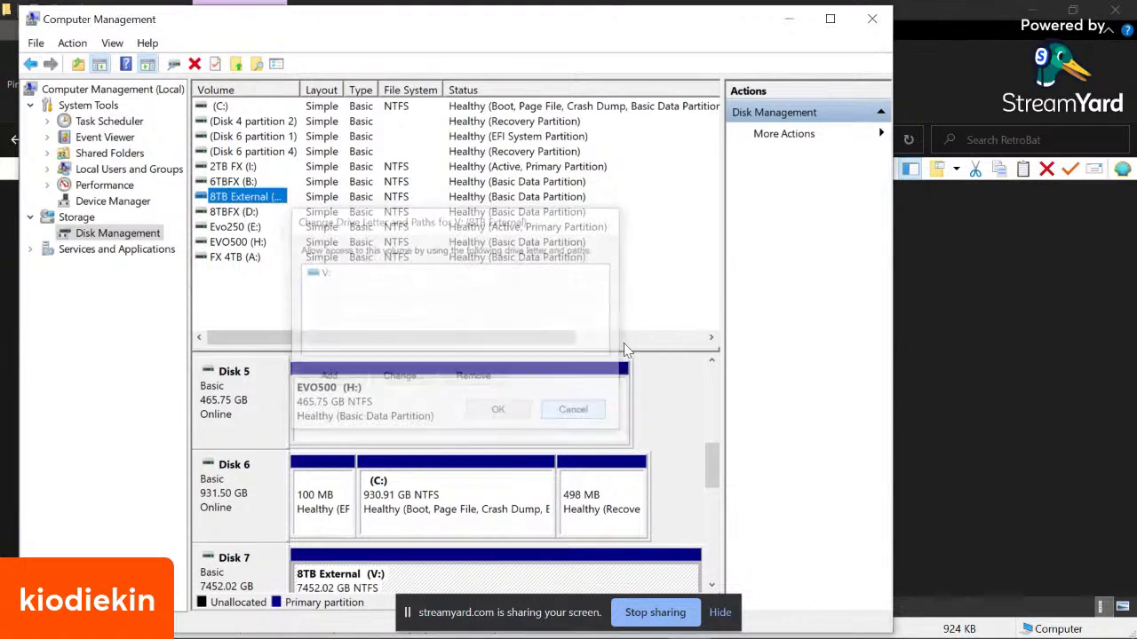
click(870, 21)
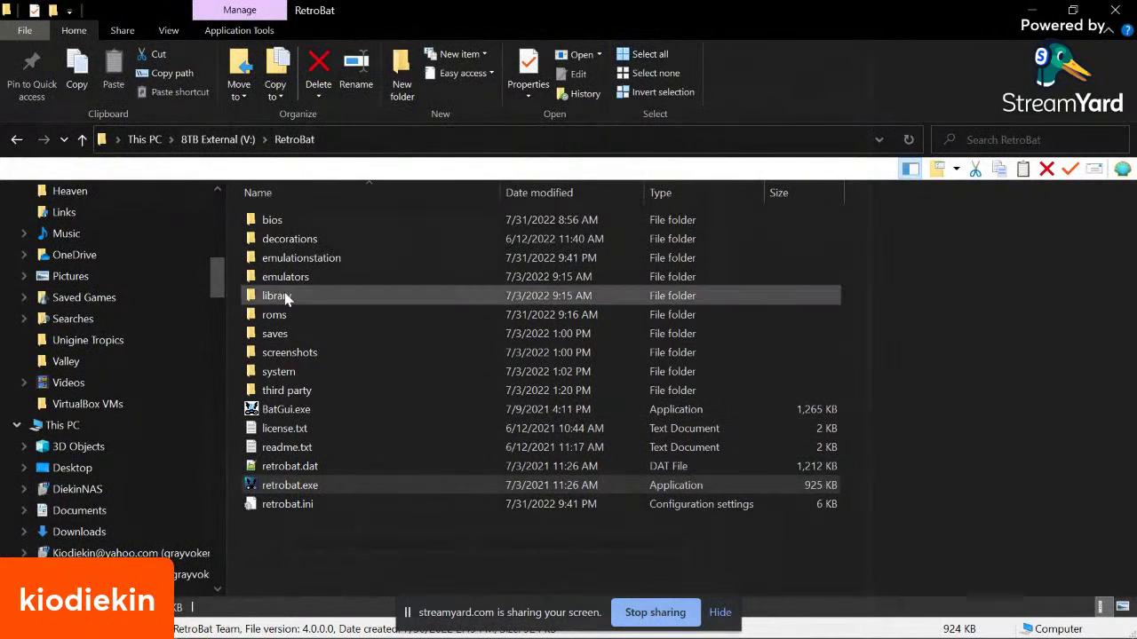
Step: Return to the root of the 8TB External (V:) drive and reopen its RetroBat folder
click(16, 139)
scroll(293, 444, down, 1)
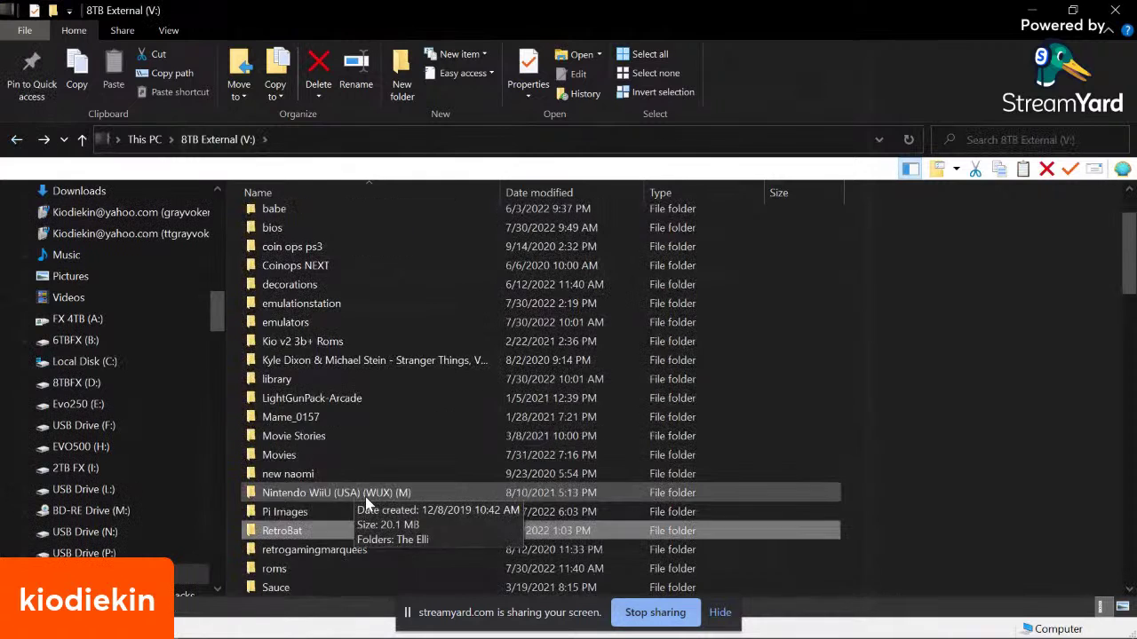
double_click(295, 531)
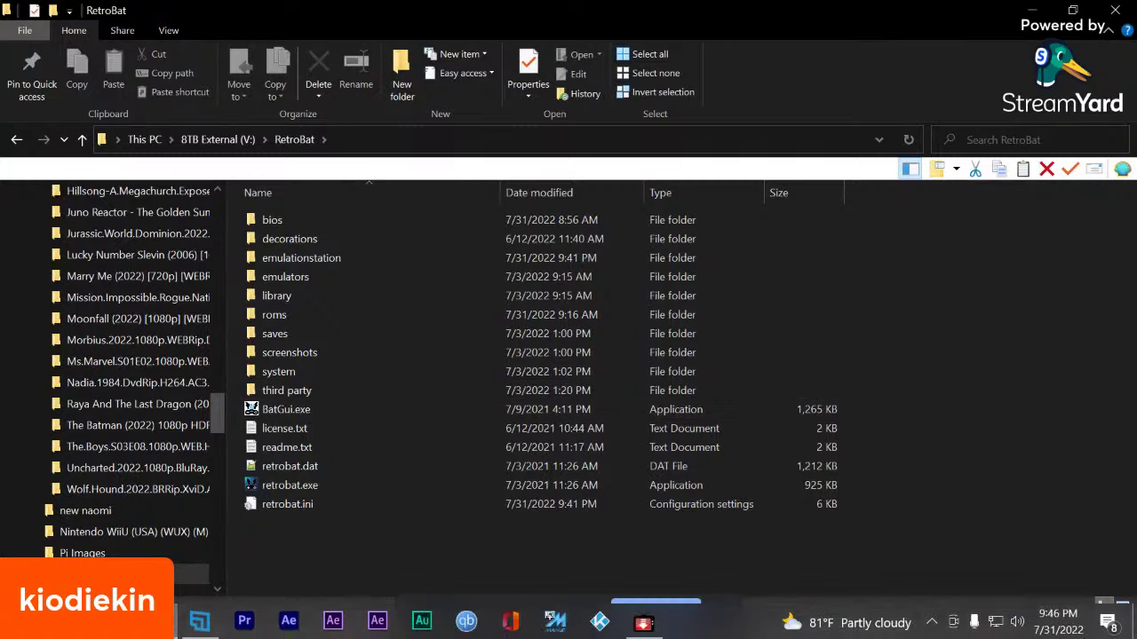
Step: Open a second File Explorer window and place it, showing the Games folder on 8TBFX (D:), over the RetroBat window
right_click(155, 622)
click(98, 524)
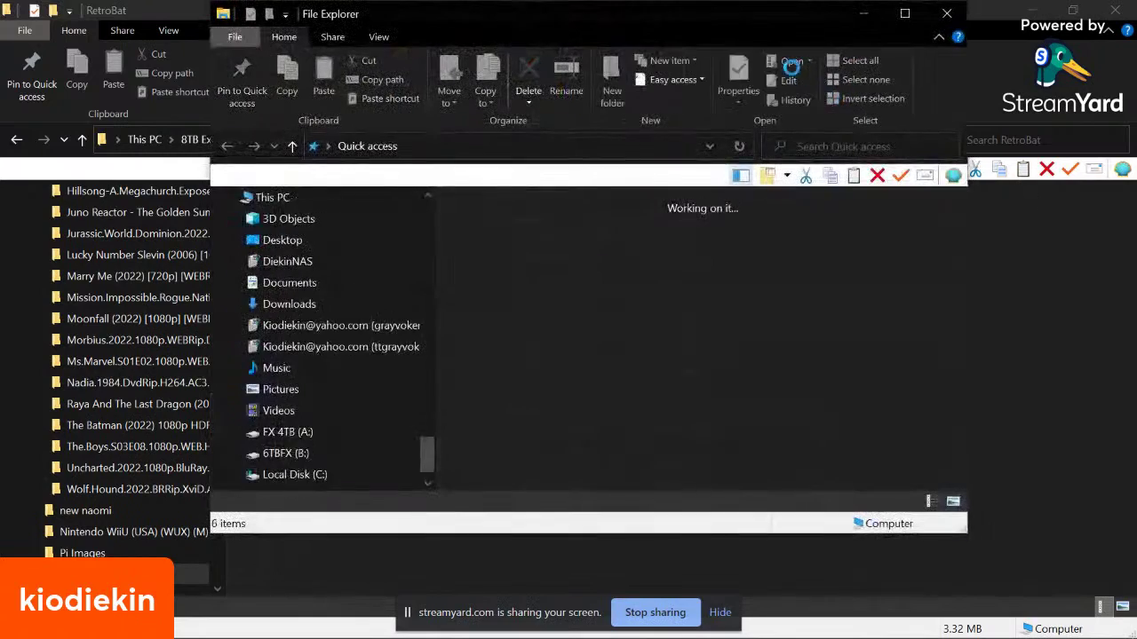
drag(628, 24, 1136, 89)
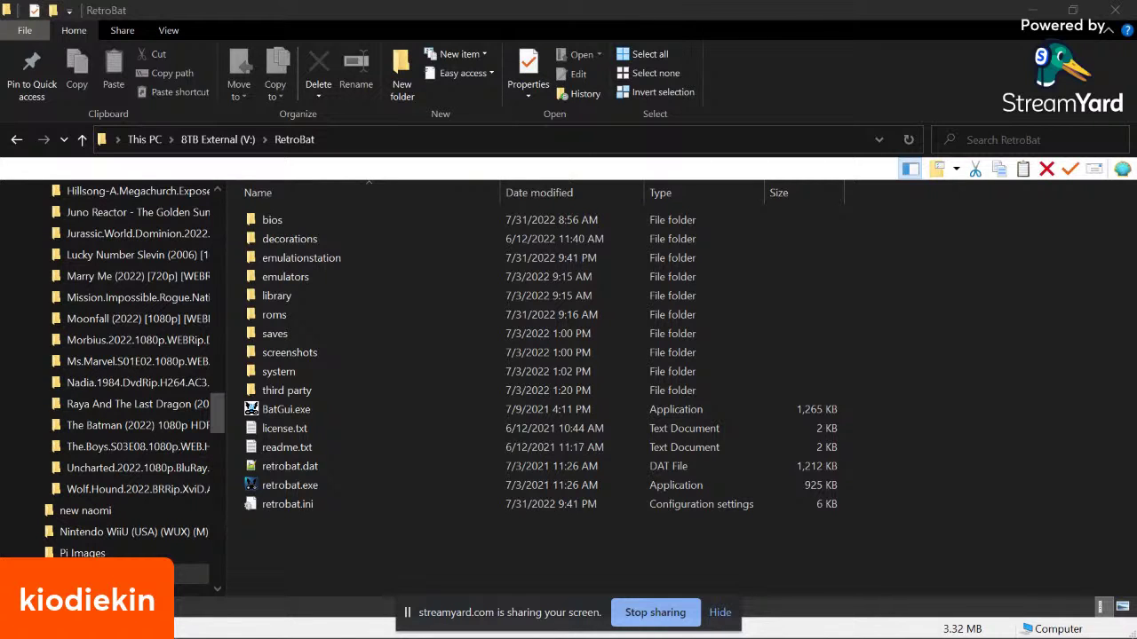
drag(1128, 11, 296, 51)
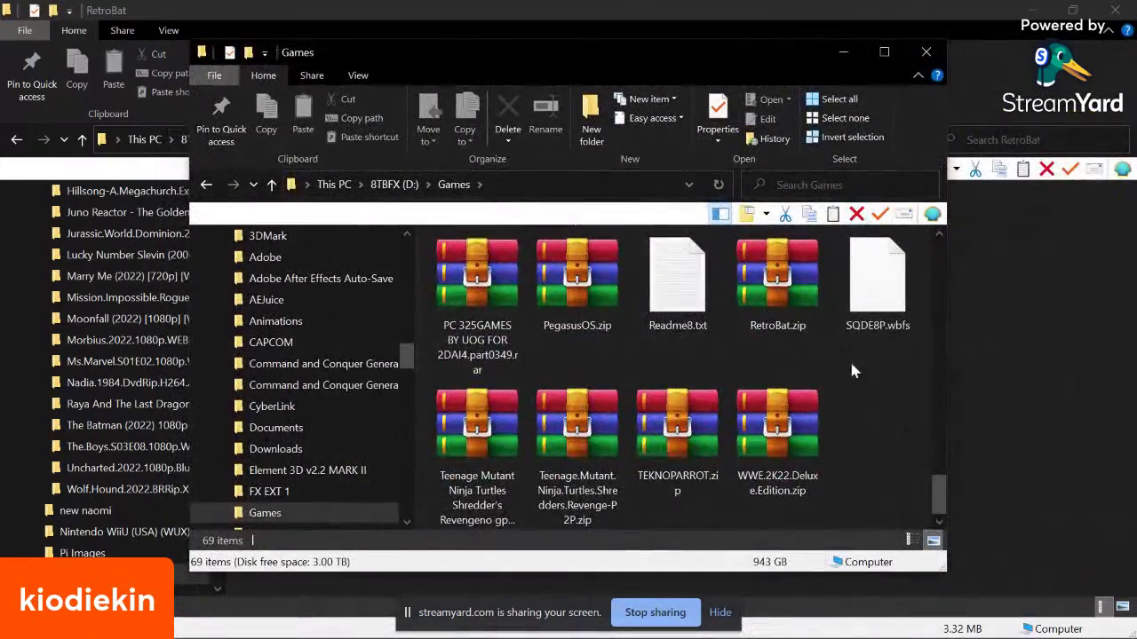
Step: Widen the Games folder window, find the lightgun addon#1 folder and open it
scroll(878, 367, up, 2)
scroll(794, 406, up, 2)
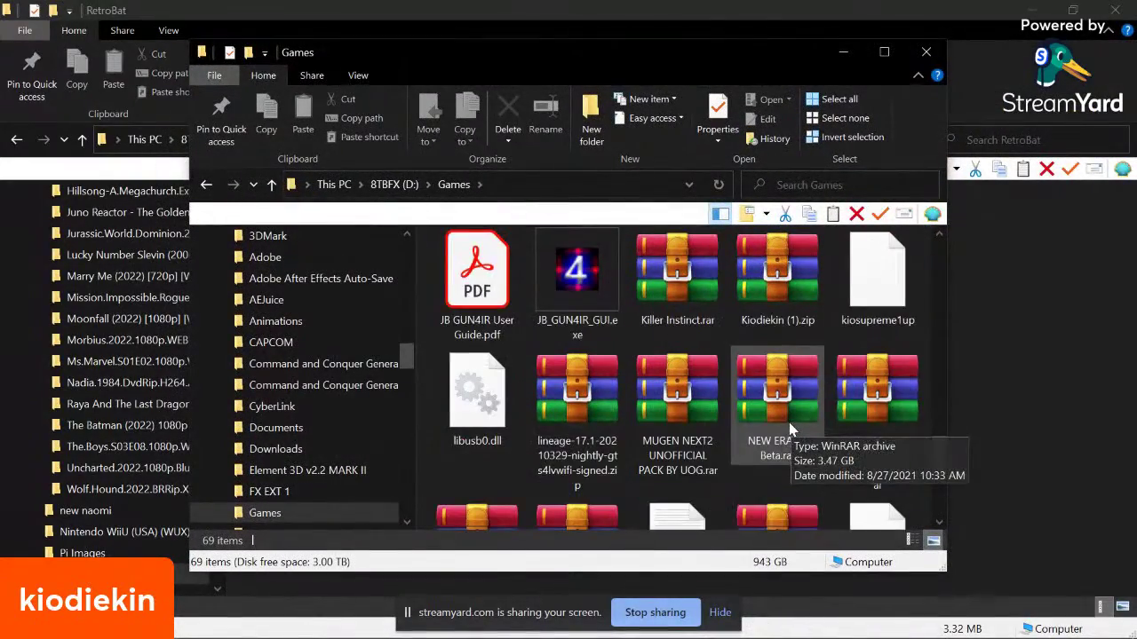
scroll(793, 431, up, 2)
scroll(777, 435, up, 2)
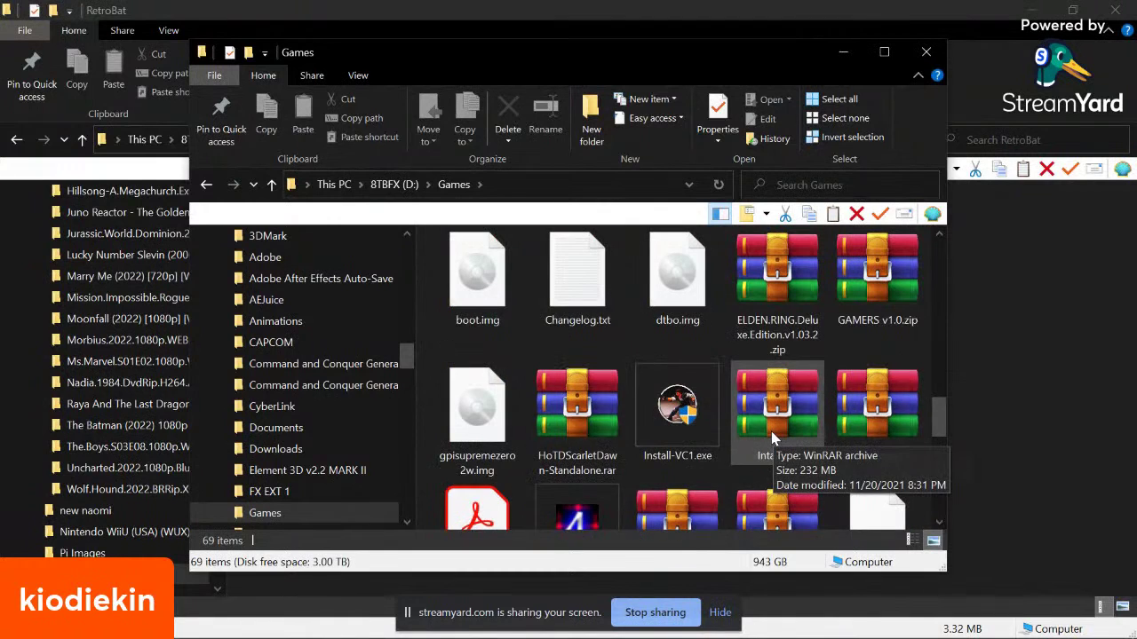
scroll(771, 431, up, 1)
scroll(771, 430, up, 1)
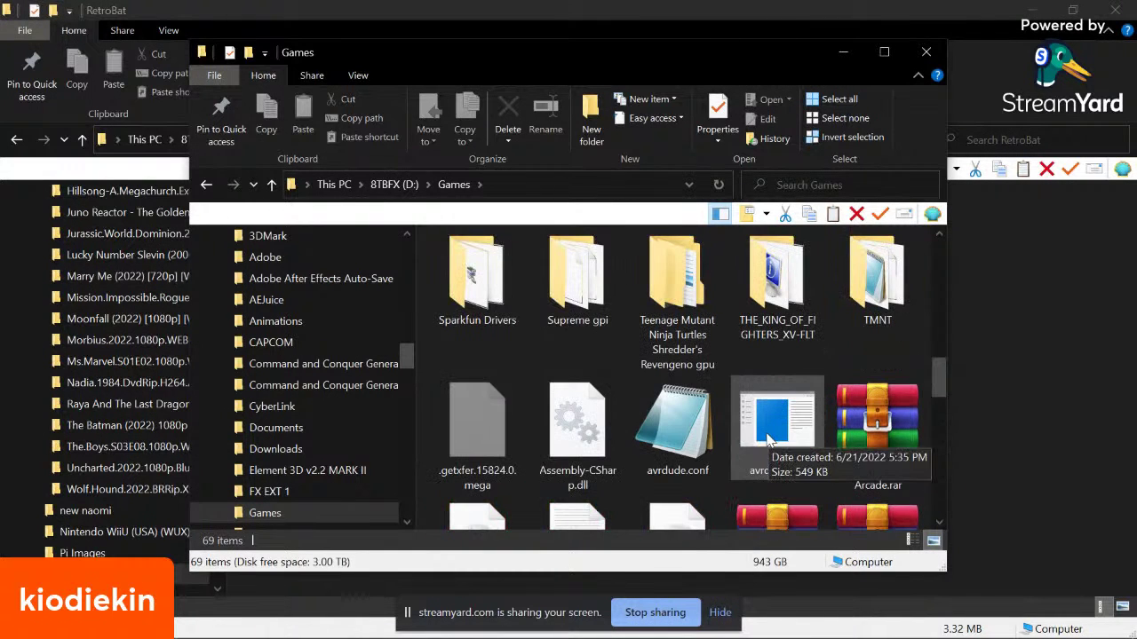
scroll(769, 438, up, 2)
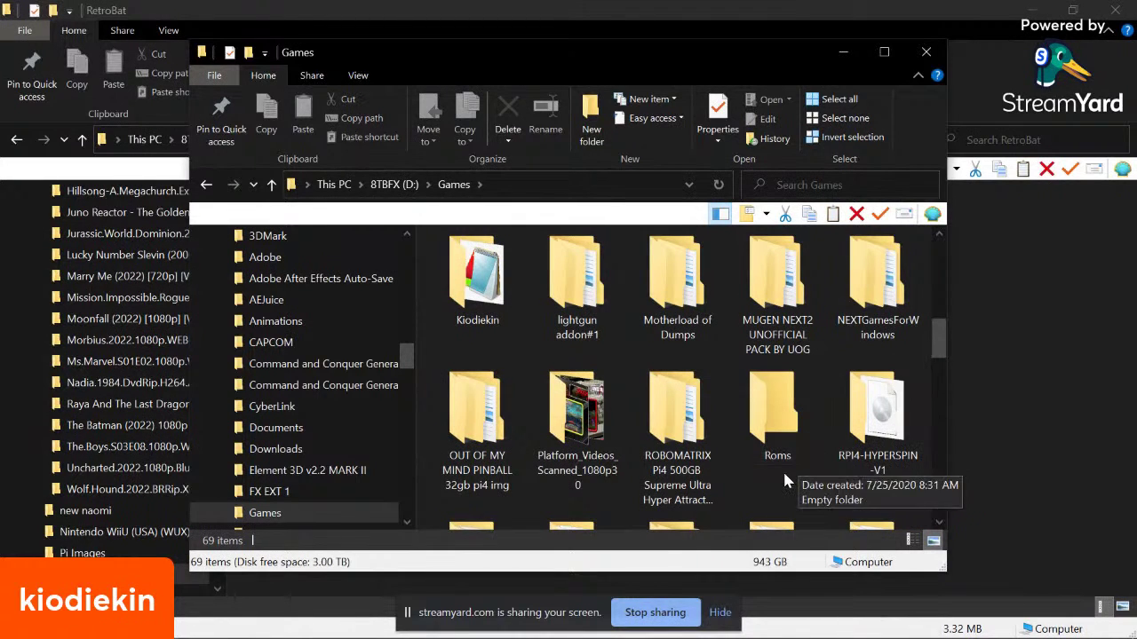
scroll(784, 479, up, 2)
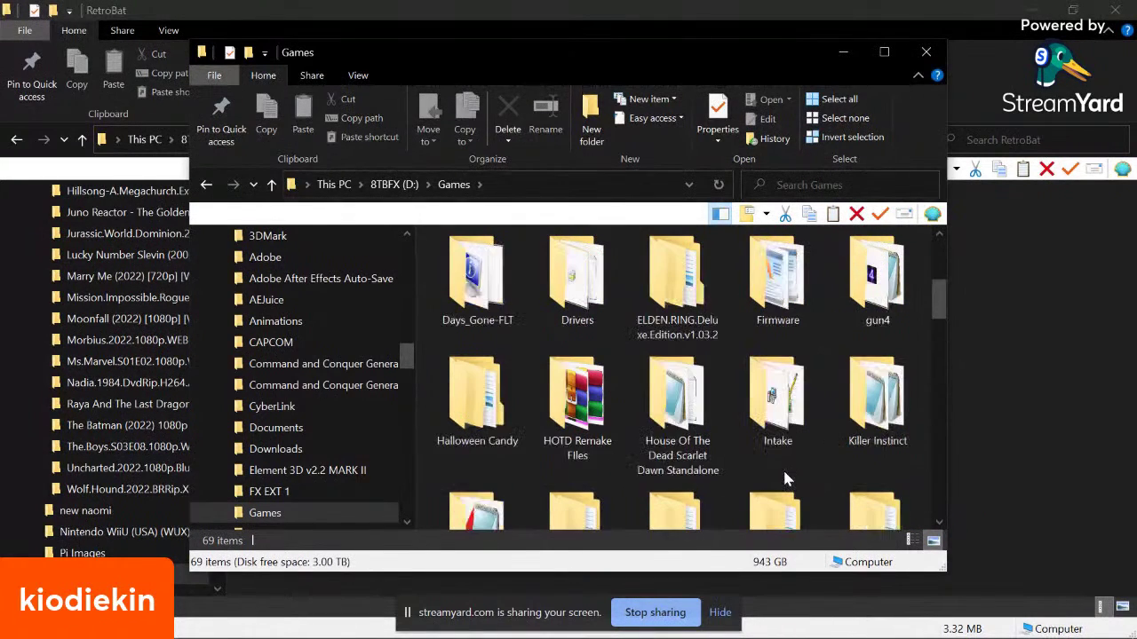
scroll(781, 478, up, 1)
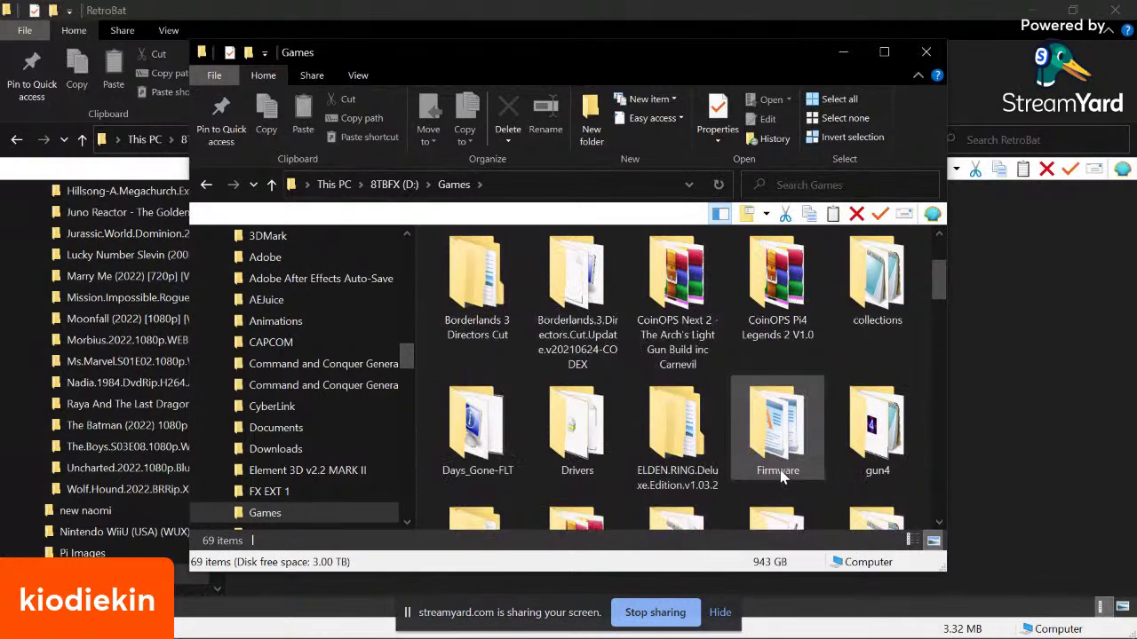
scroll(781, 477, up, 1)
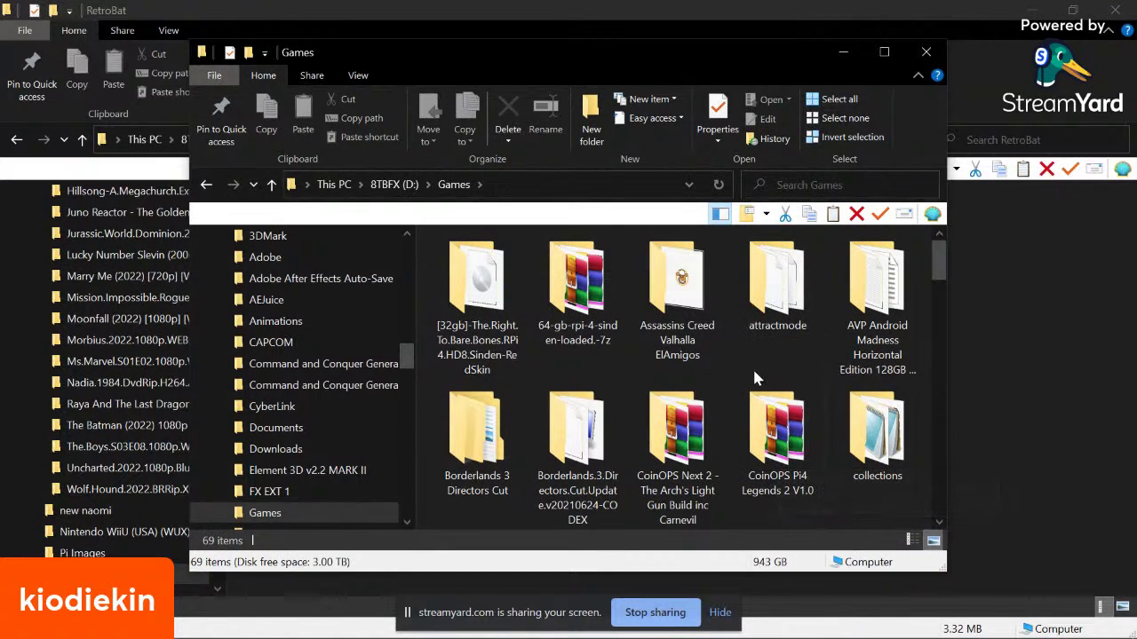
scroll(759, 387, down, 1)
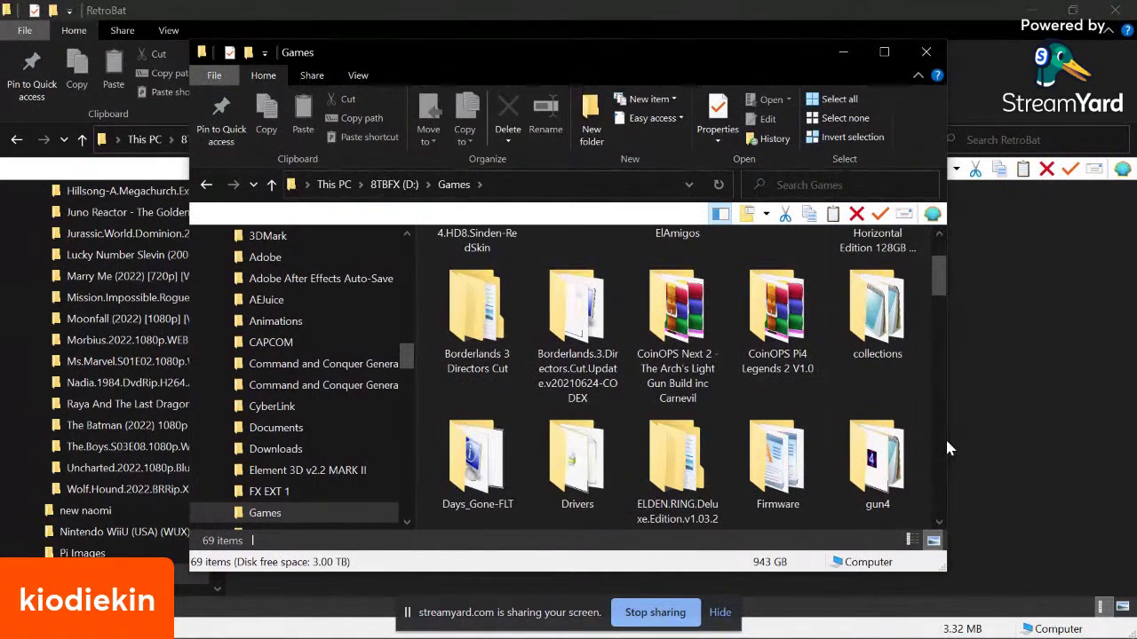
drag(945, 437, 1053, 439)
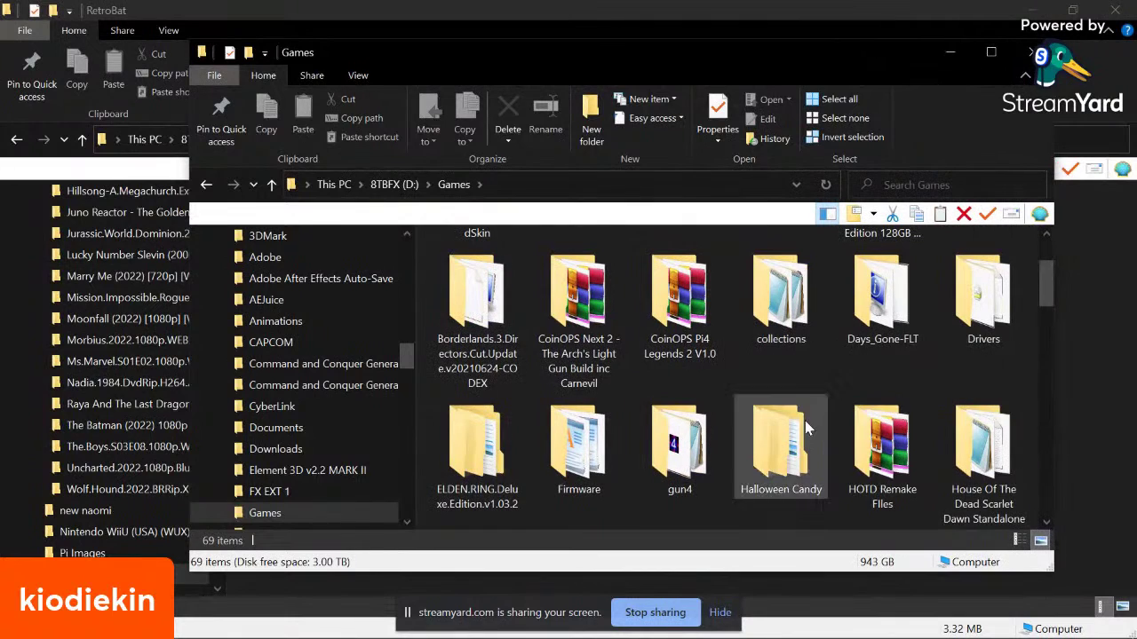
scroll(804, 420, down, 1)
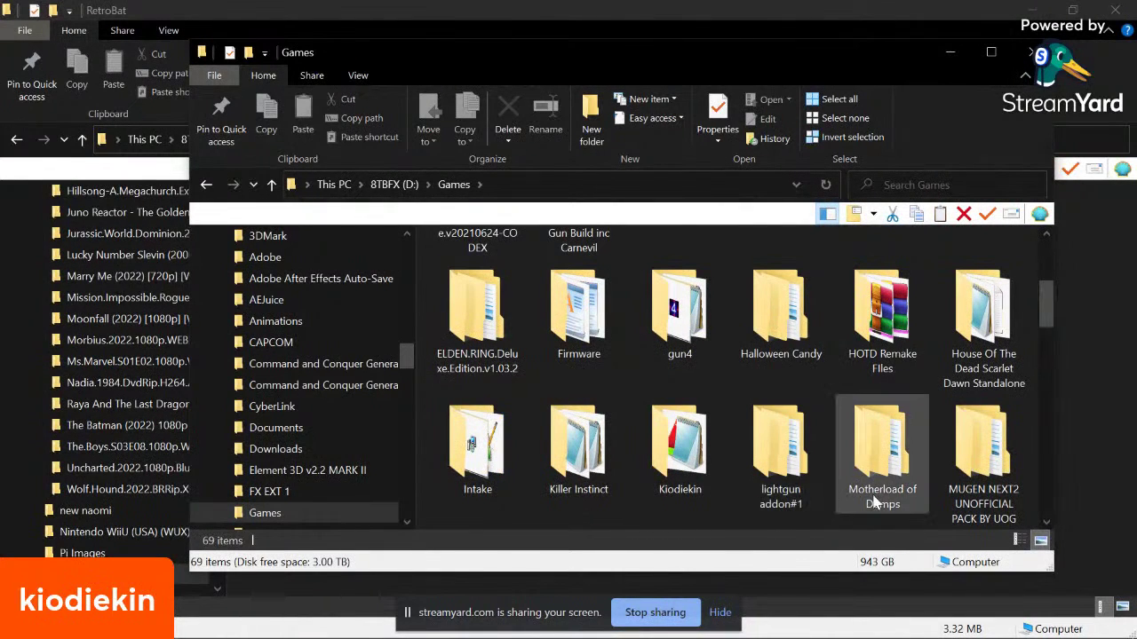
click(787, 475)
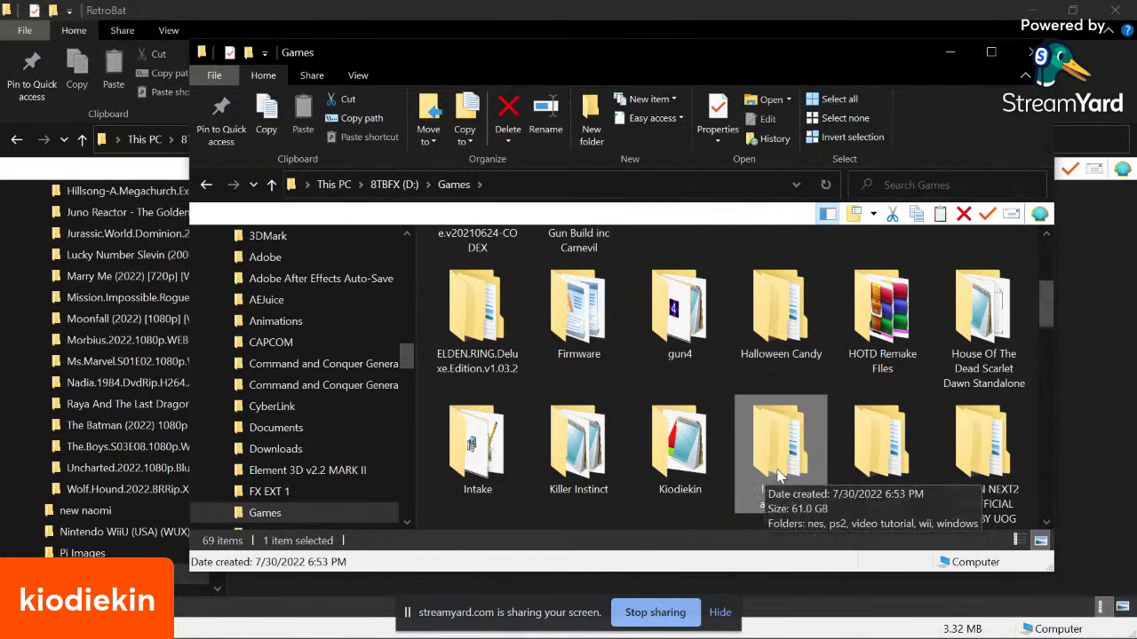
double_click(770, 473)
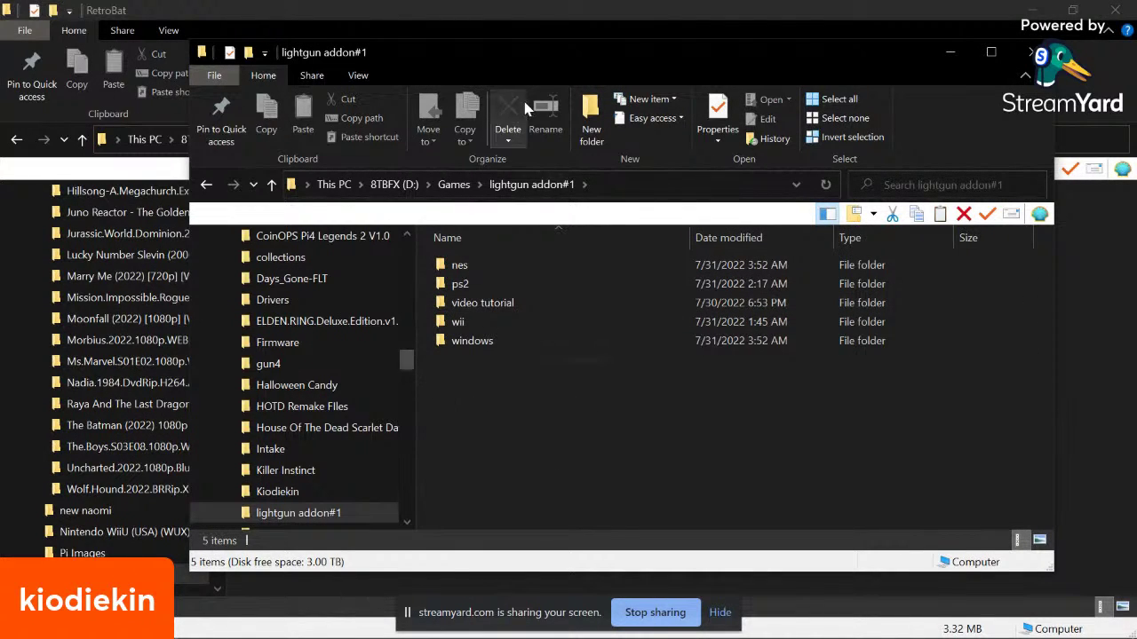
Step: Move the lightgun addon#1 window off the shared screen and open the roms folder inside RetroBat
drag(461, 44, 1136, 86)
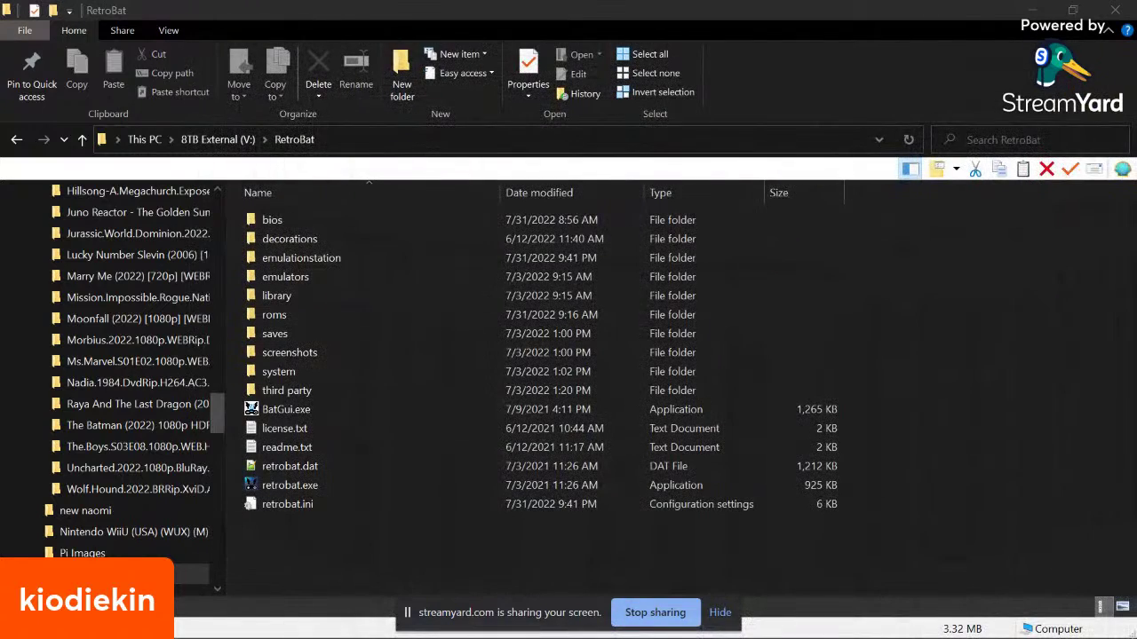
double_click(286, 316)
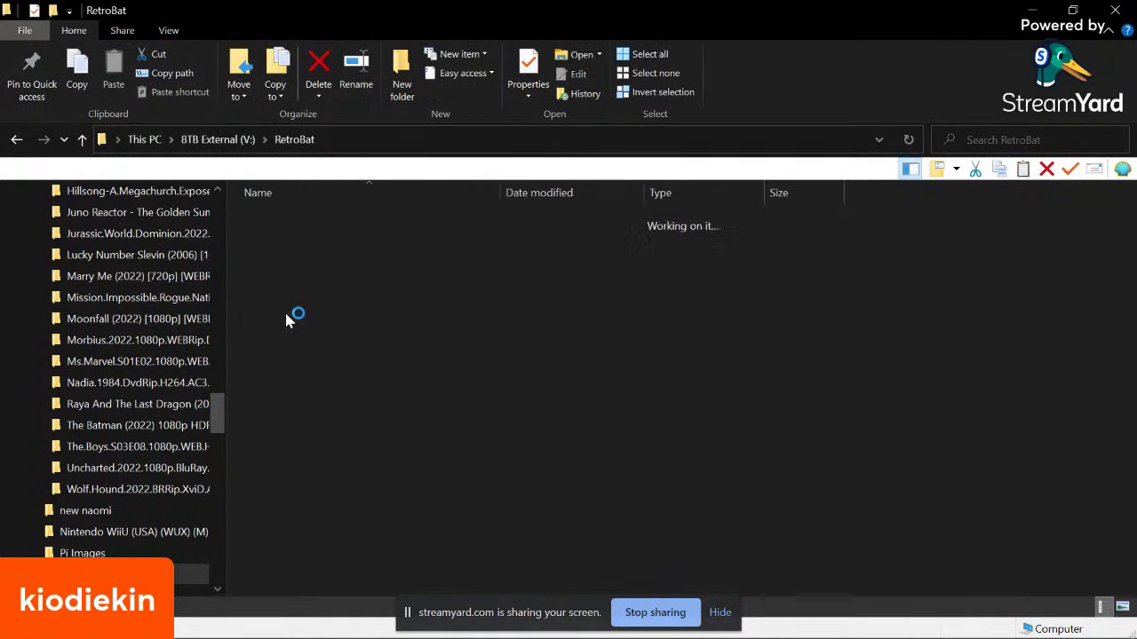
Step: Find the nes folder in roms, bring the lightgun addon#1 window back over it and open the addon's nes folder
scroll(797, 428, down, 20)
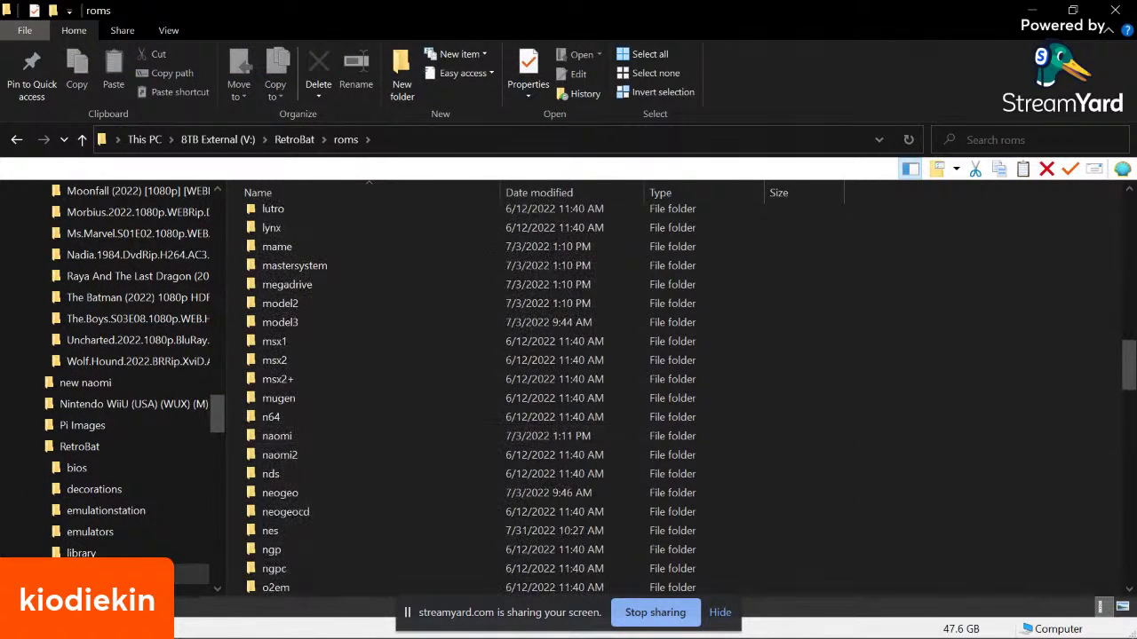
drag(1136, 249, 680, 75)
double_click(325, 289)
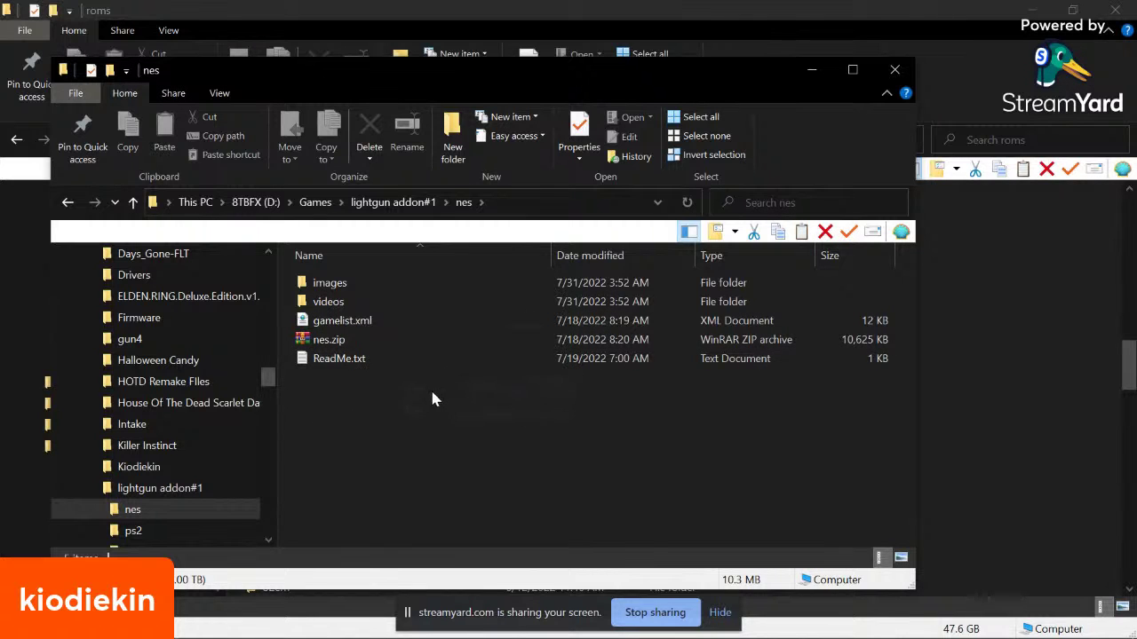
Step: Open nes.zip, dismiss the licence reminder, examine the archive's contents and close it
click(333, 346)
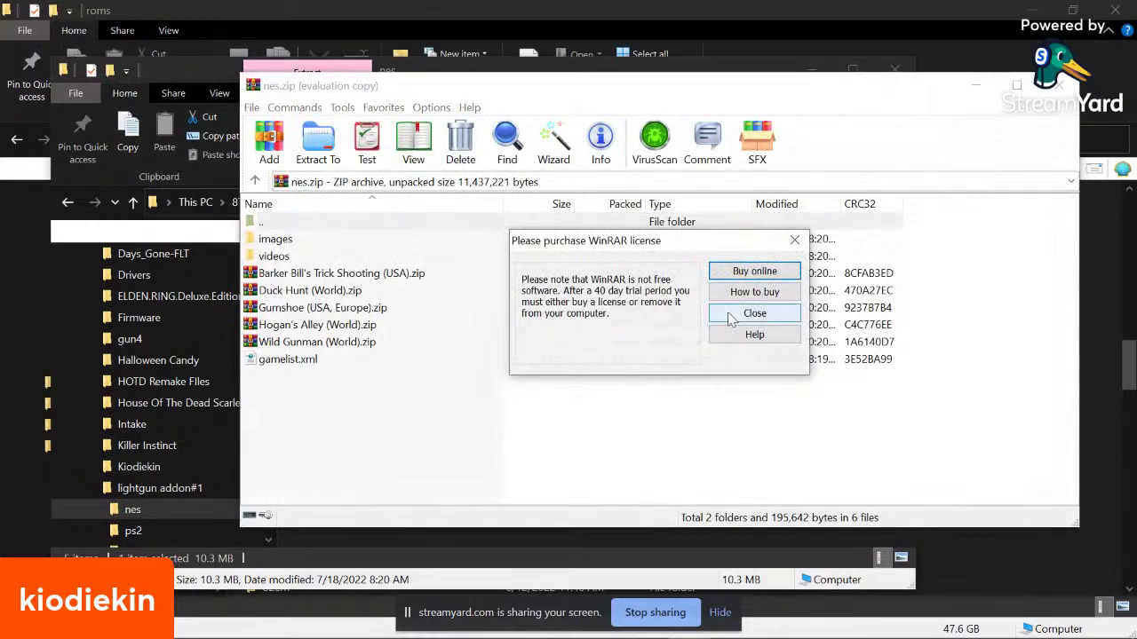
click(753, 312)
drag(523, 102, 732, 120)
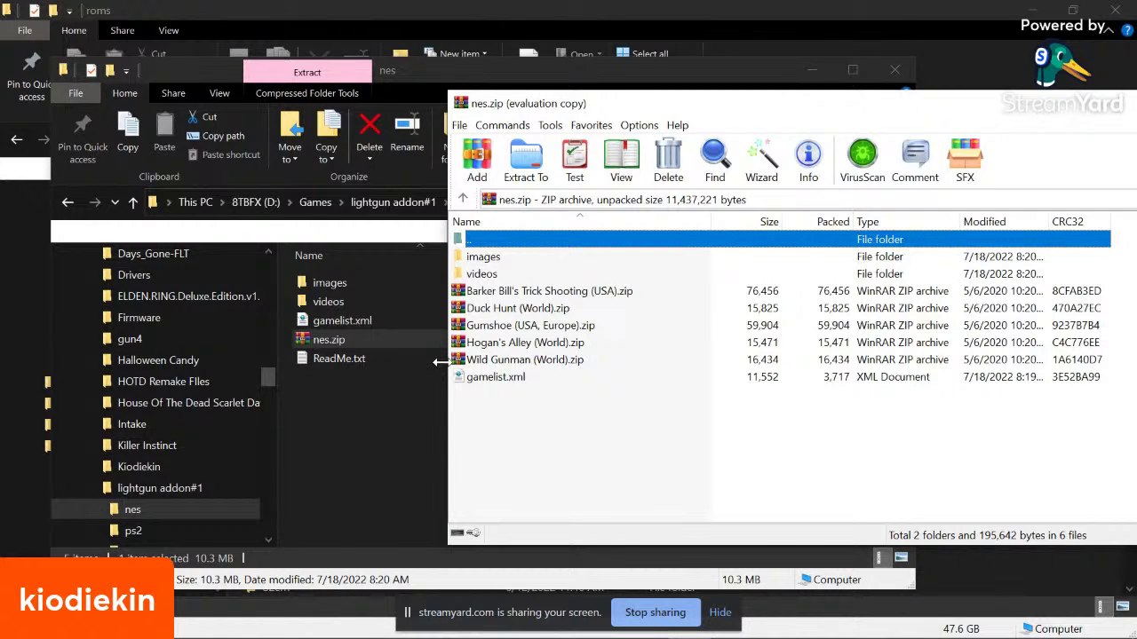
drag(1044, 105, 819, 127)
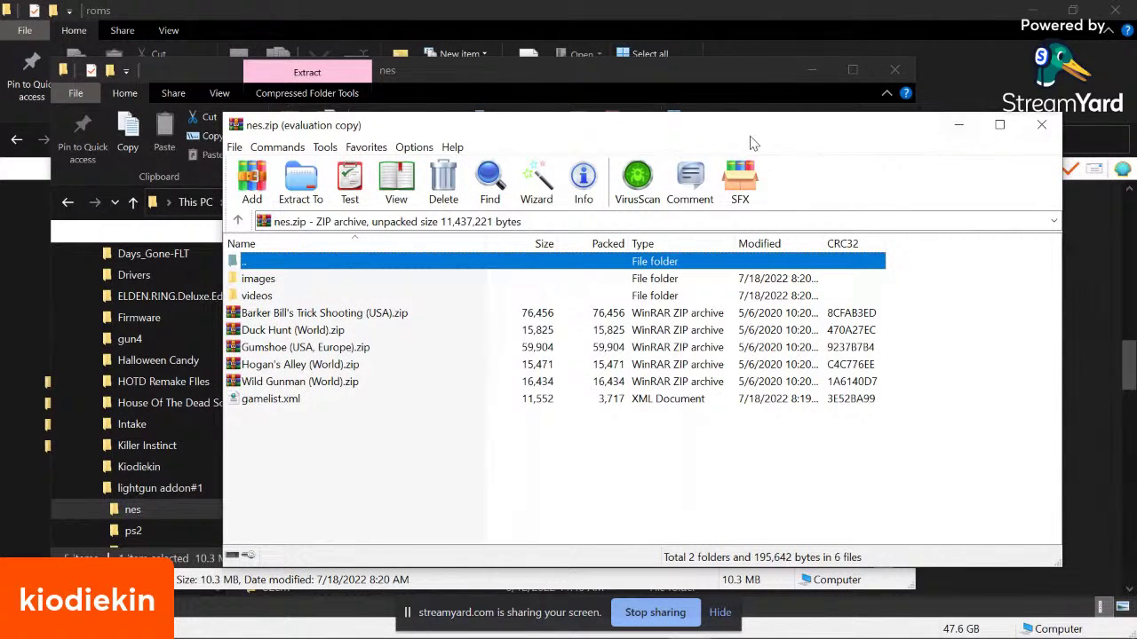
drag(754, 122, 814, 124)
click(1019, 124)
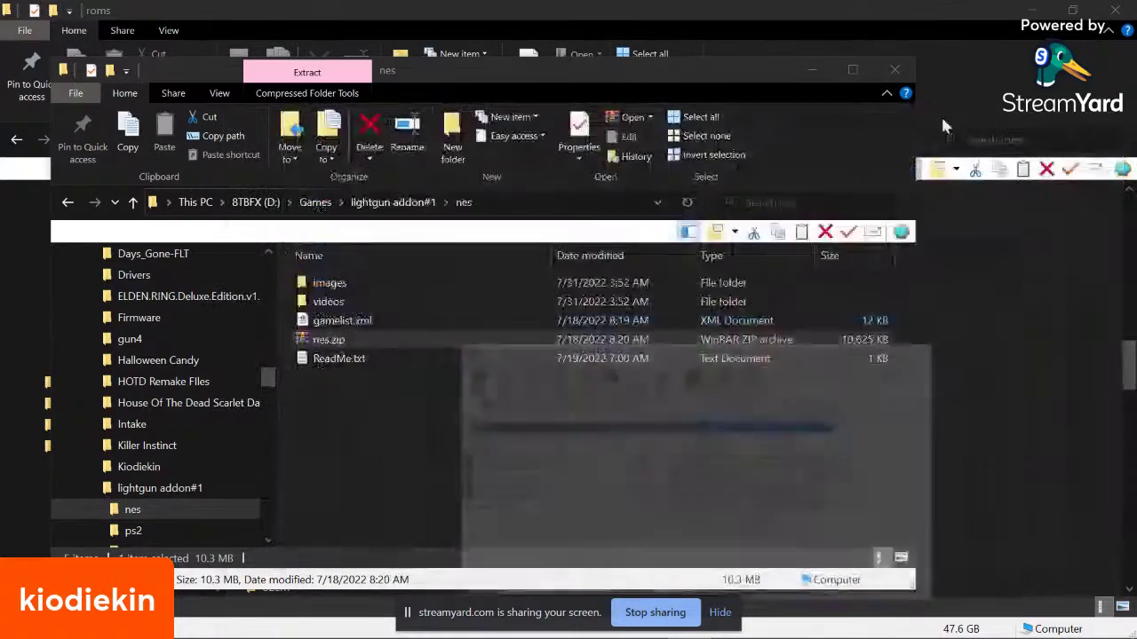
Step: Minimize the addon window, return from roms to the RetroBat folder and launch retrobat.exe
click(804, 70)
scroll(806, 399, down, 8)
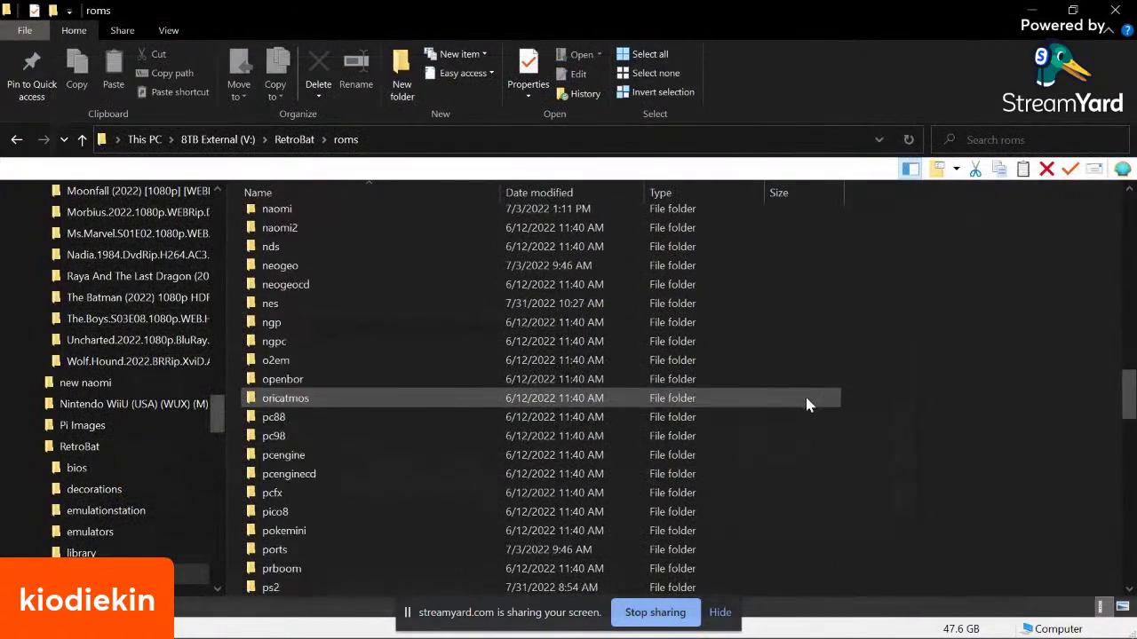
click(16, 140)
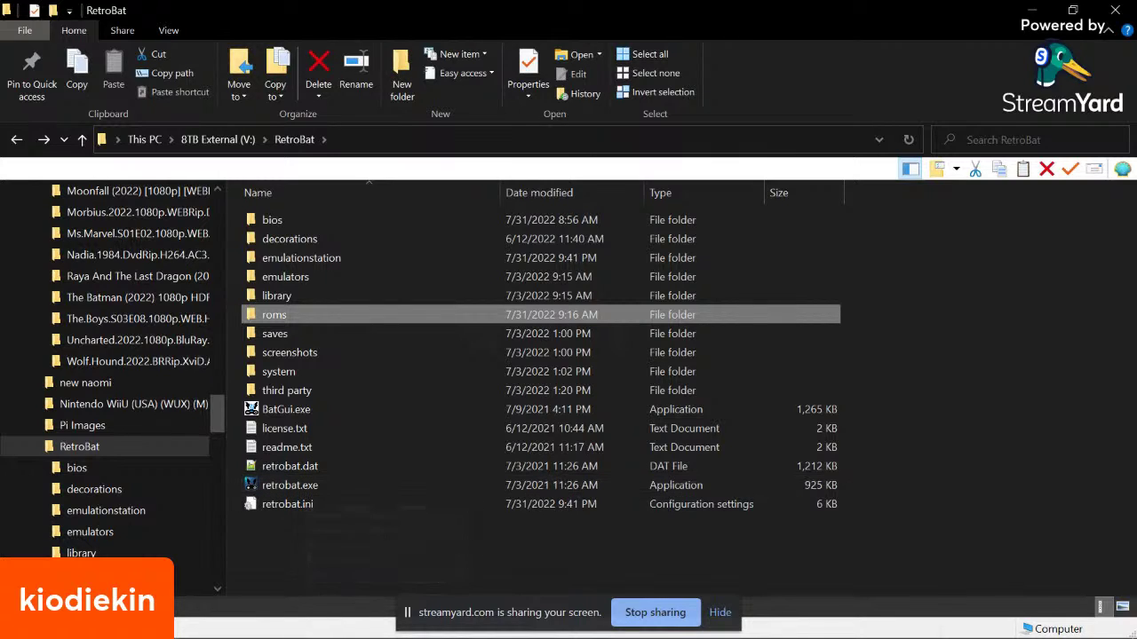
click(316, 487)
double_click(316, 487)
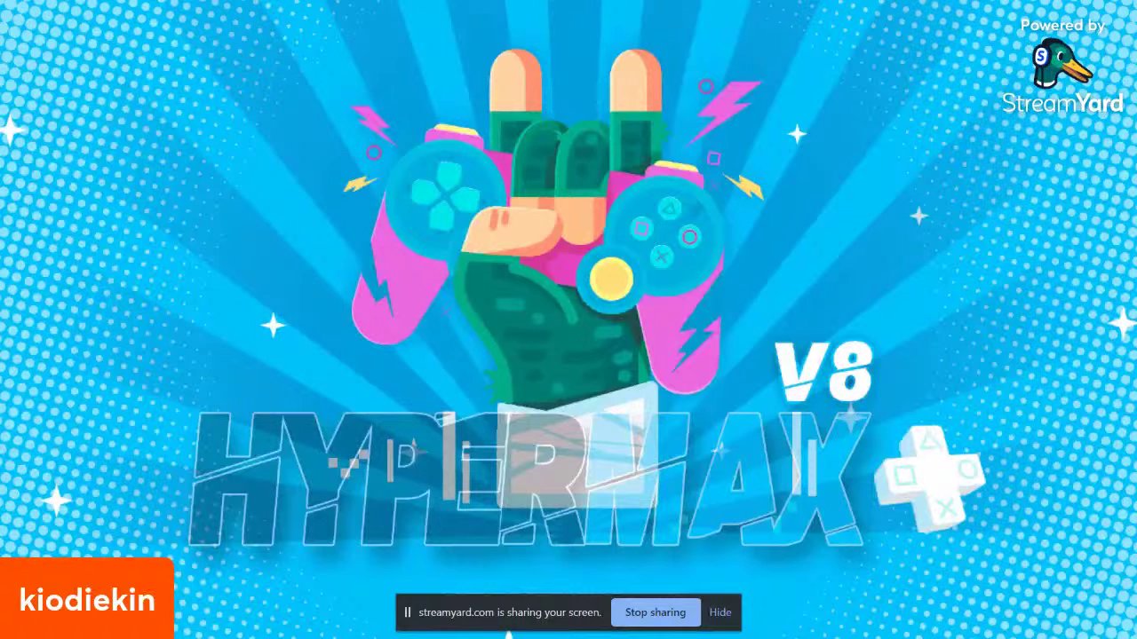
Step: Lower the system volume to about 70 during the RetroBat startup screen
key(XF86AudioLowerVolume)
key(XF86AudioLowerVolume)
key(XF86AudioLowerVolume)
key(XF86AudioLowerVolume)
key(XF86AudioLowerVolume)
key(XF86AudioLowerVolume)
key(XF86AudioLowerVolume)
key(XF86AudioLowerVolume)
key(XF86AudioLowerVolume)
key(XF86AudioLowerVolume)
key(XF86AudioLowerVolume)
key(XF86AudioLowerVolume)
key(XF86AudioLowerVolume)
key(XF86AudioLowerVolume)
key(XF86AudioLowerVolume)
key(XF86AudioLowerVolume)
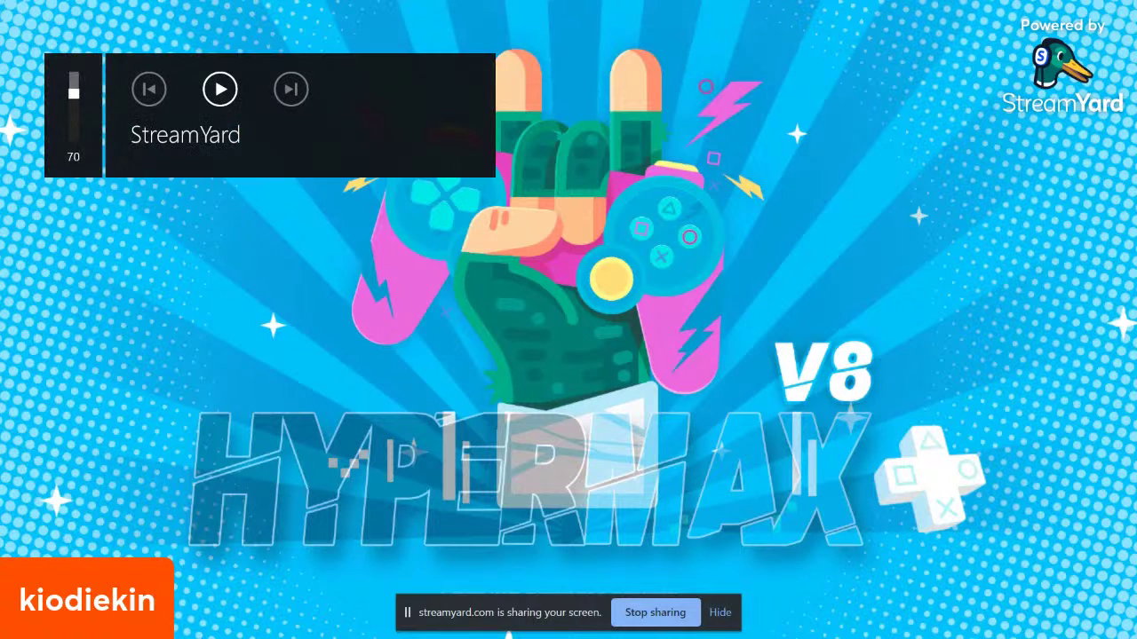
key(XF86AudioRaiseVolume)
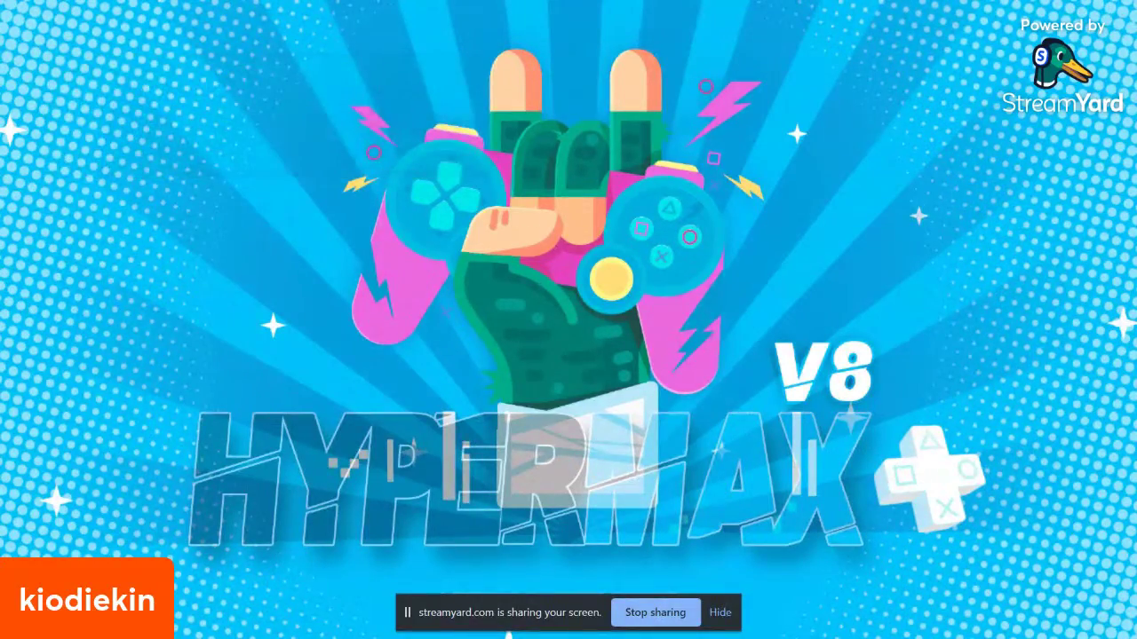
Step: Check the StreamYard broadcast studio, switch back to RetroBat and open the Lightguns collection
key(alt+Tab)
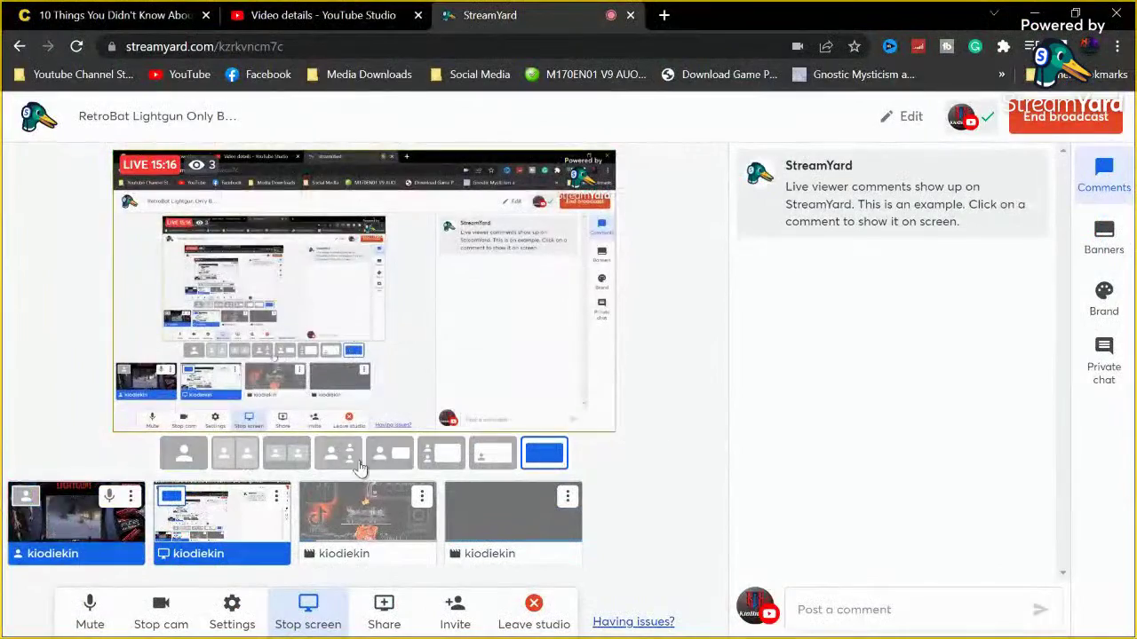
key(alt+Tab)
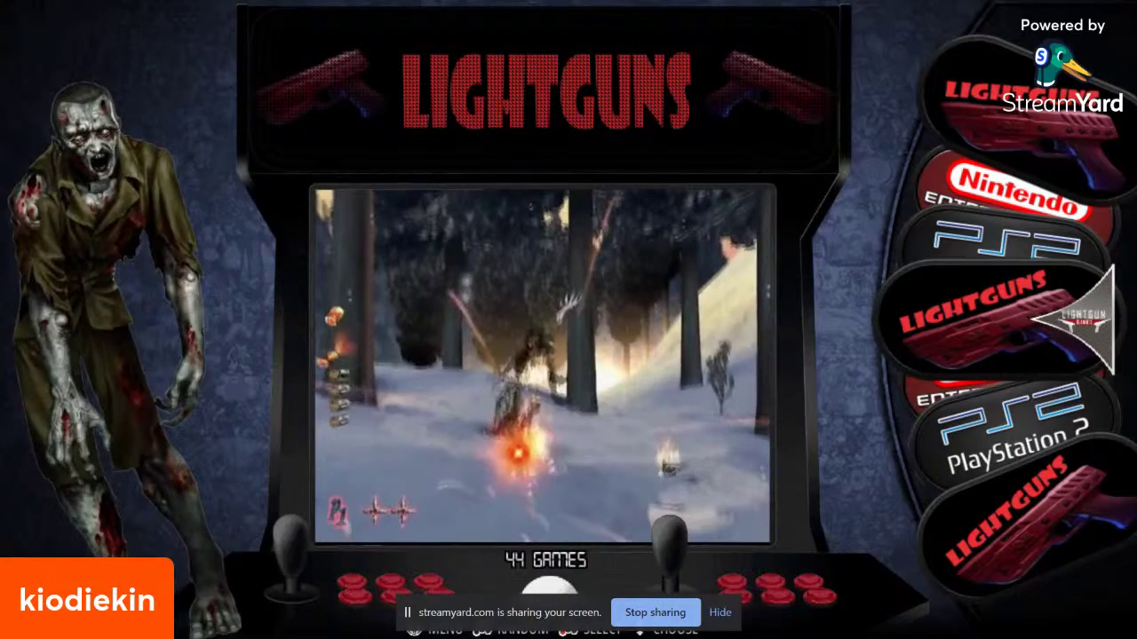
key(Return)
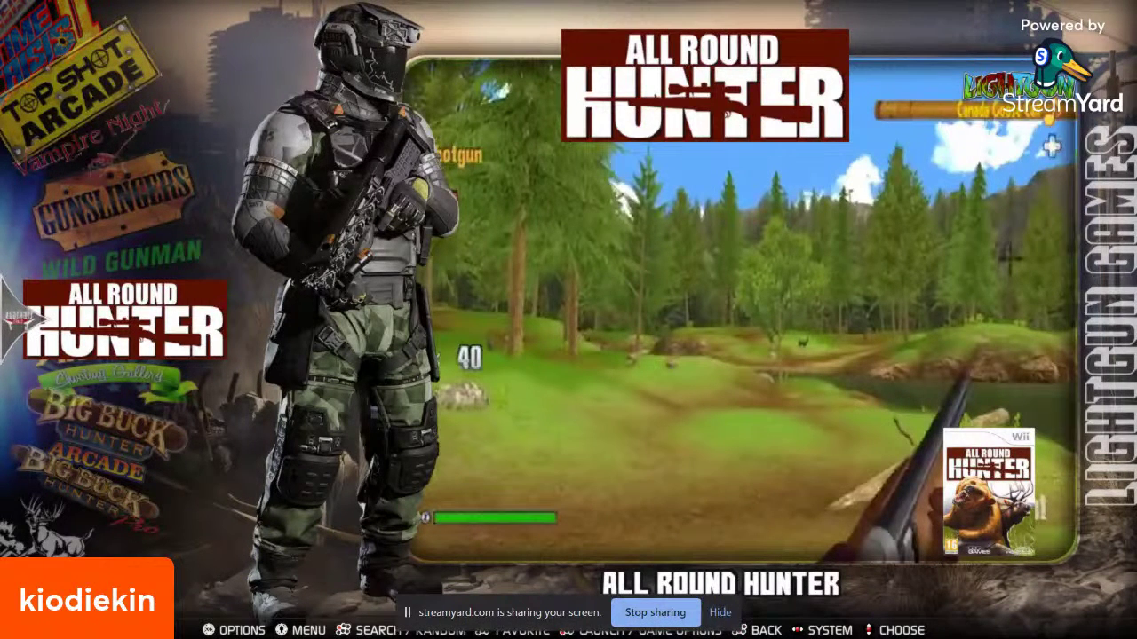
Step: Move to House of the Dead Scarlet Dawn in the lightgun games and lower the system volume below 44
key(Down)
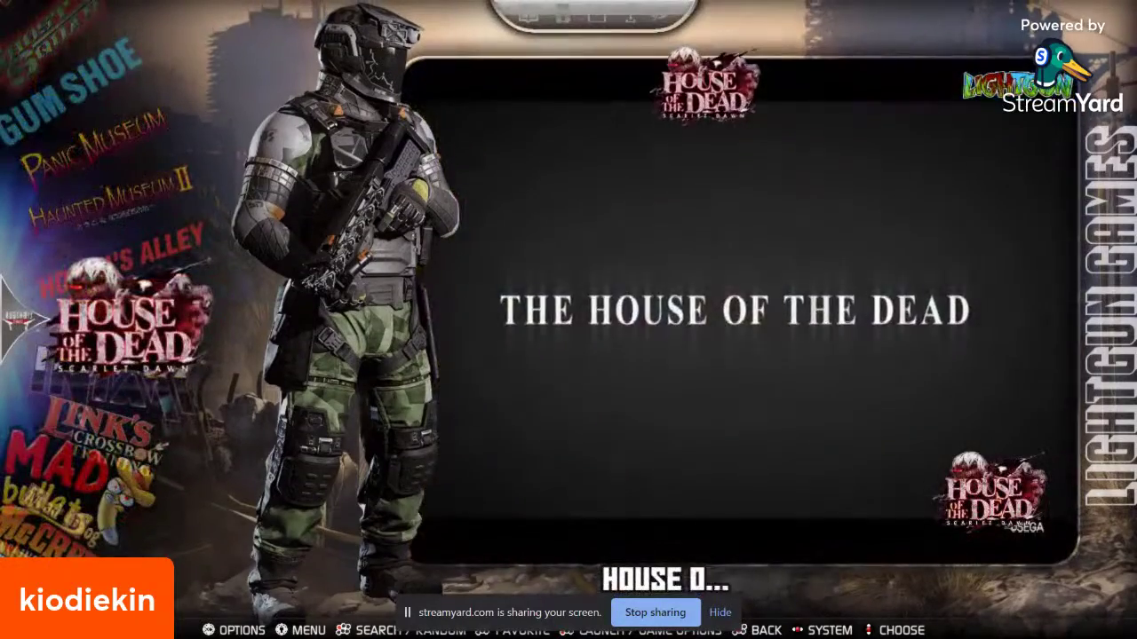
key(XF86AudioLowerVolume)
key(XF86AudioLowerVolume)
key(XF86AudioLowerVolume)
key(XF86AudioLowerVolume)
key(XF86AudioLowerVolume)
key(XF86AudioLowerVolume)
key(XF86AudioLowerVolume)
key(XF86AudioLowerVolume)
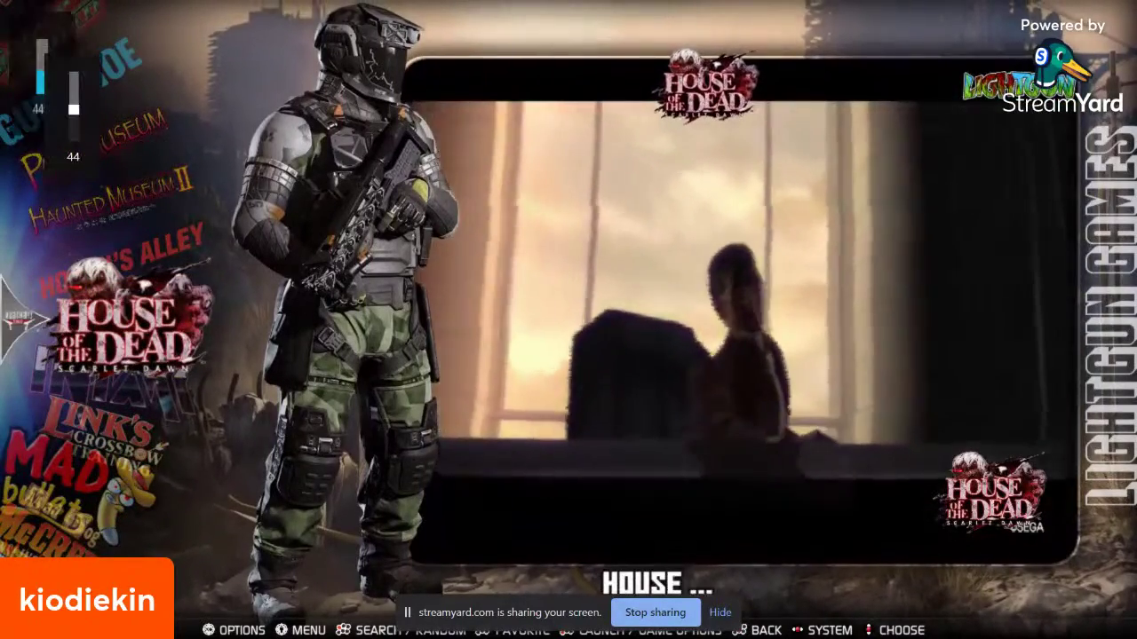
key(XF86AudioLowerVolume)
key(XF86AudioLowerVolume)
key(XF86AudioLowerVolume)
key(XF86AudioLowerVolume)
key(XF86AudioLowerVolume)
key(XF86AudioLowerVolume)
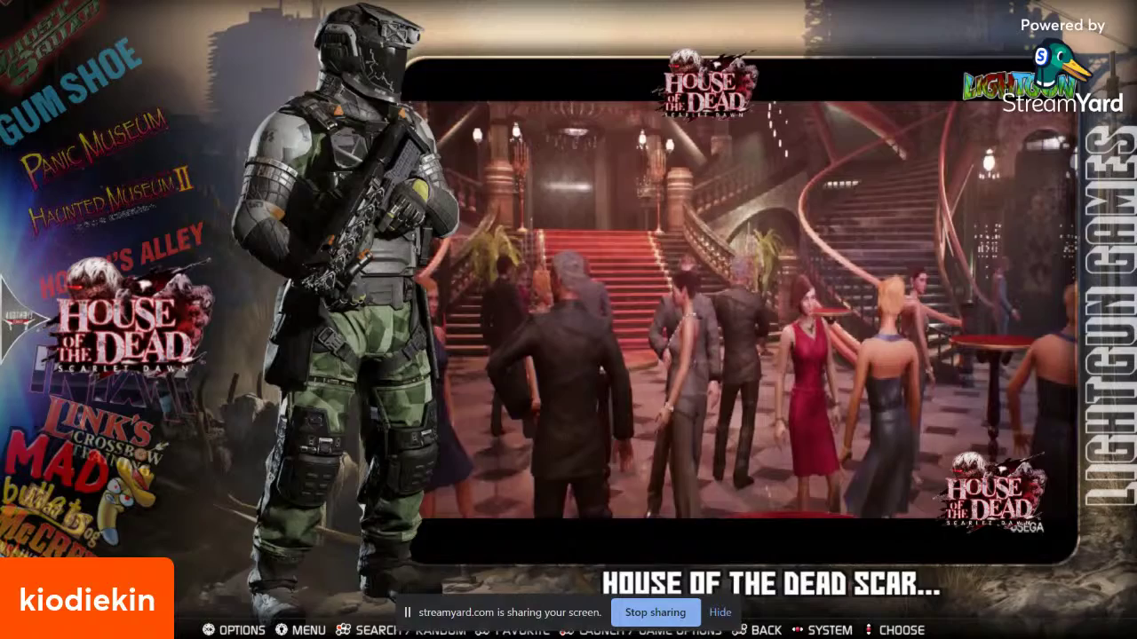
Step: Browse the lightgun games from Intake through Nerf Strike Elite to Reload, viewing their previews
key(Down)
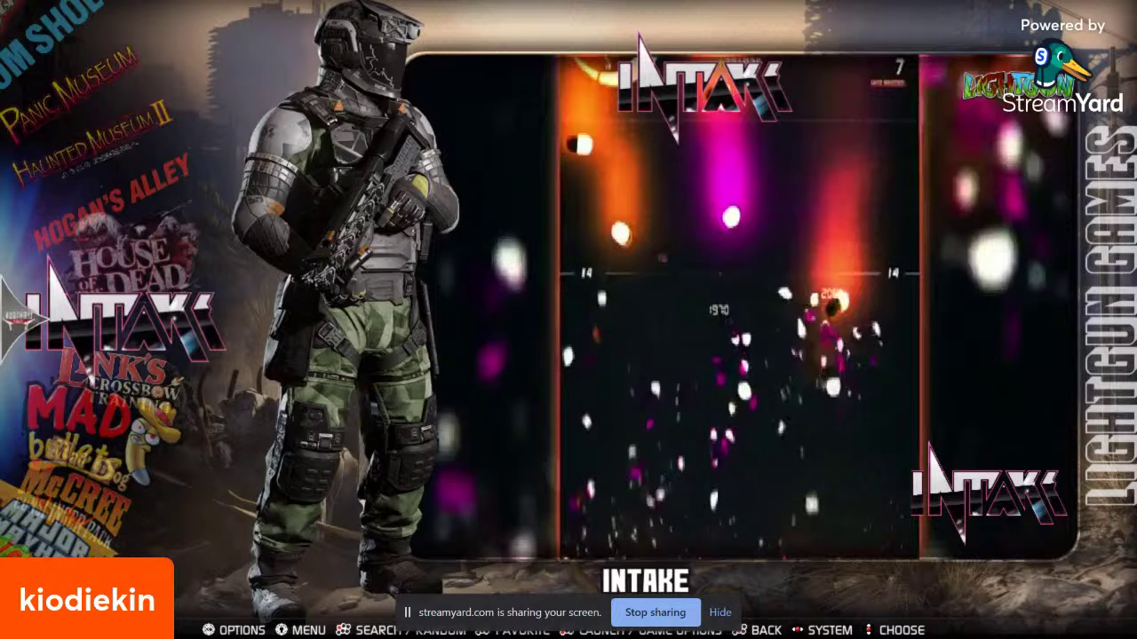
key(Down)
key(Down)
key(Down)
key(Down)
key(Down)
key(Down)
key(Down)
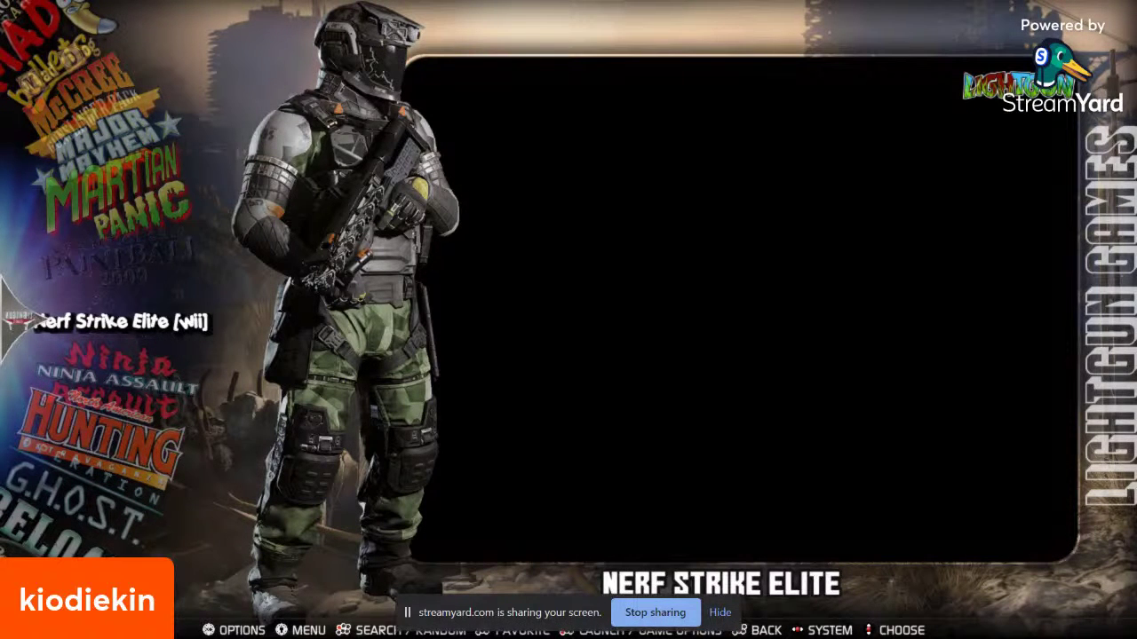
key(Down)
key(Down)
key(Down)
key(Down)
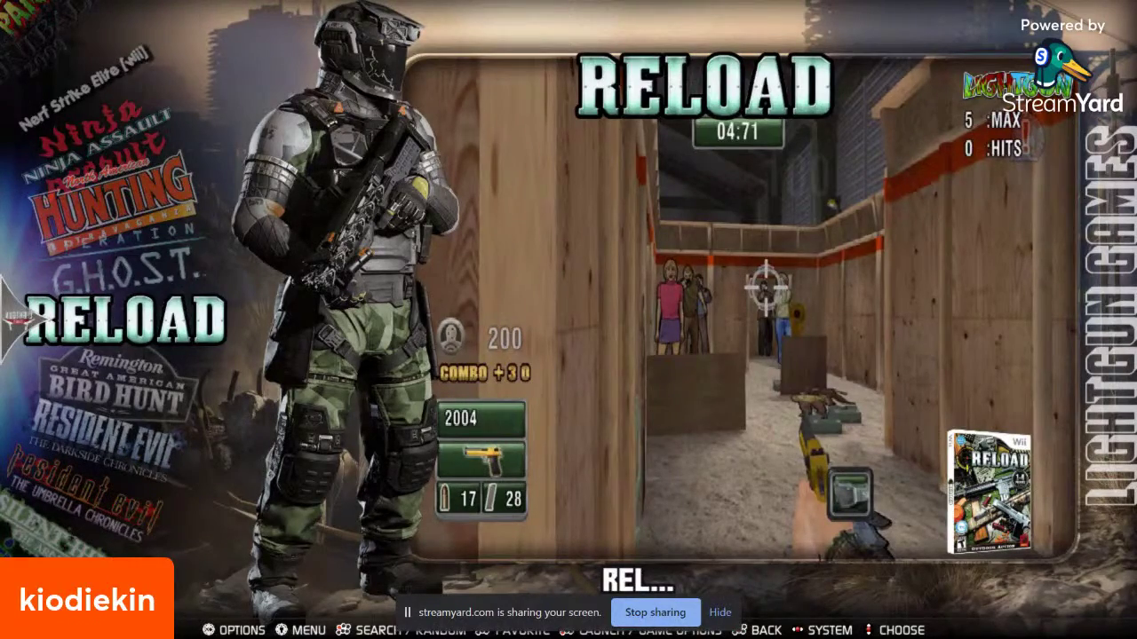
Step: Browse on through Resident Evil: The Umbrella Chronicles to The House of the Dead Remake and lower the volume slightly
key(Down)
key(Down)
key(Down)
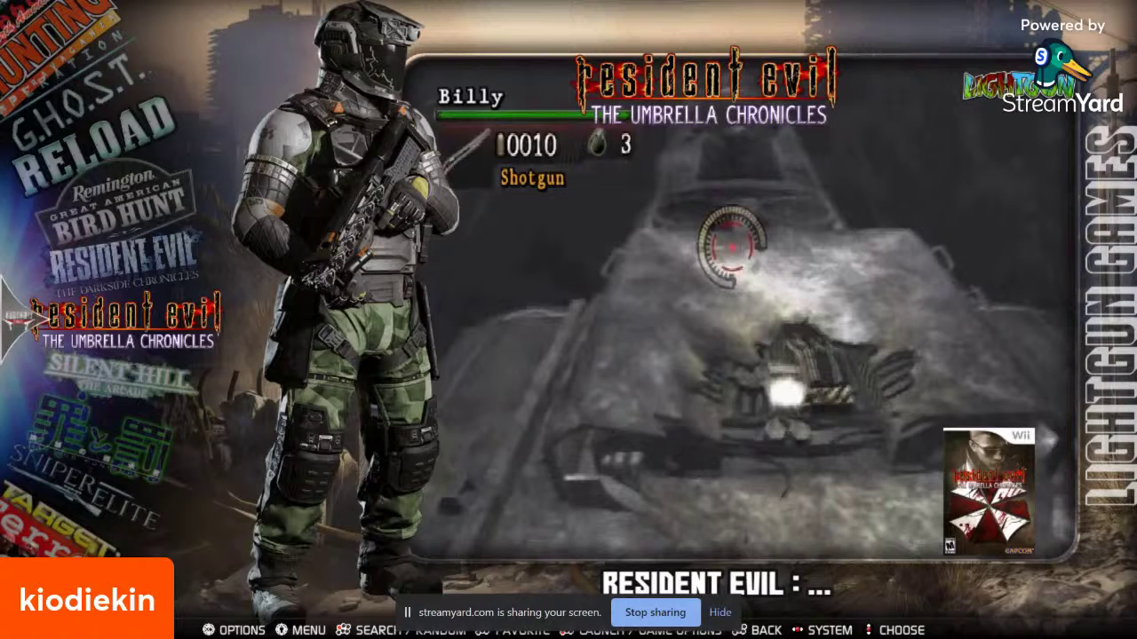
key(Down)
key(Down)
key(Down)
key(Down)
key(Down)
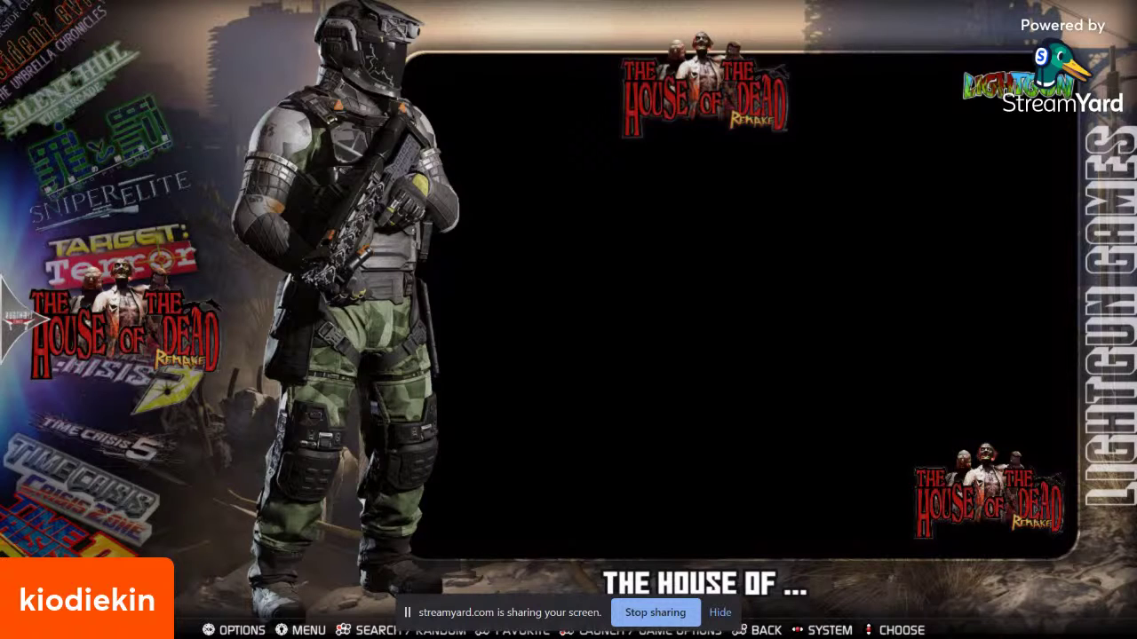
key(XF86AudioLowerVolume)
Step: Select Time Crisis 5, launch it and cancel the Windows Defender Firewall access request
key(Down)
key(Down)
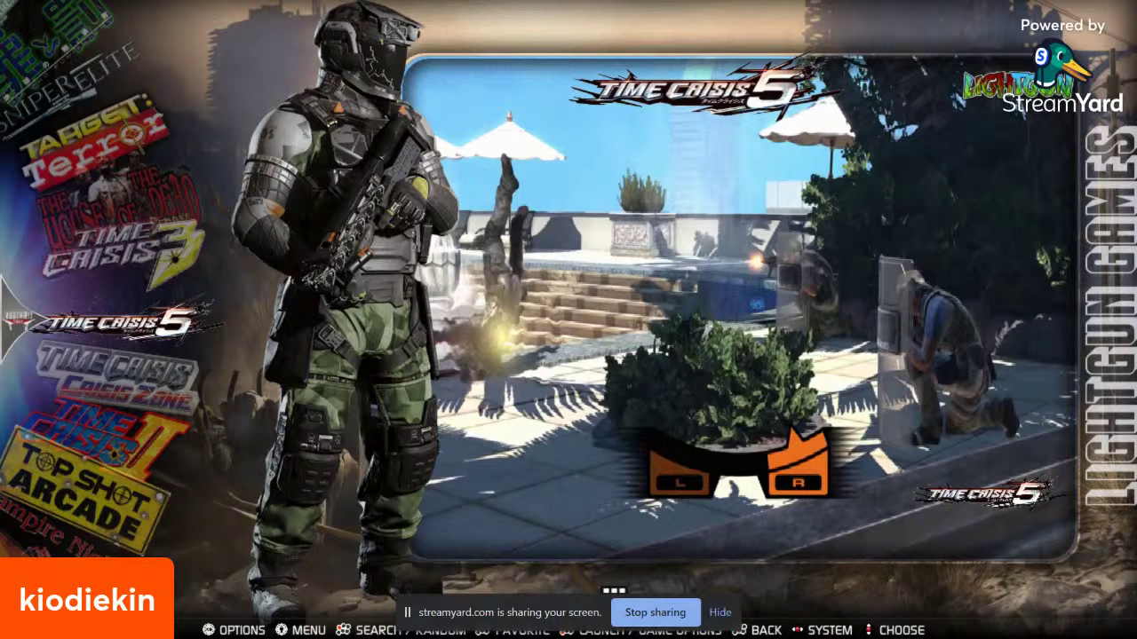
key(Return)
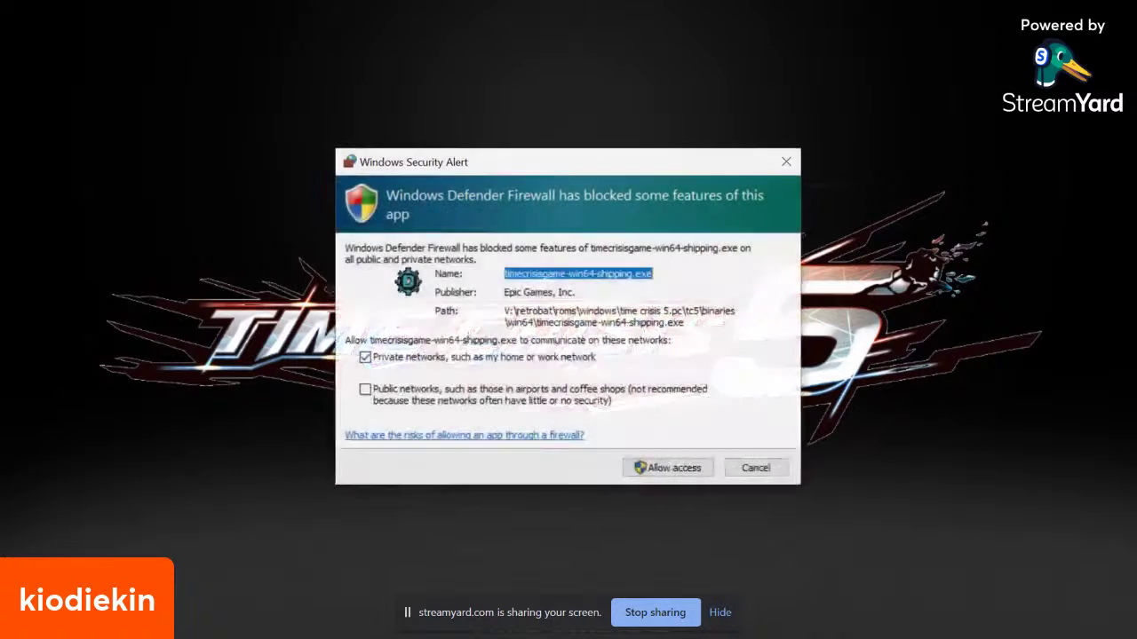
click(752, 474)
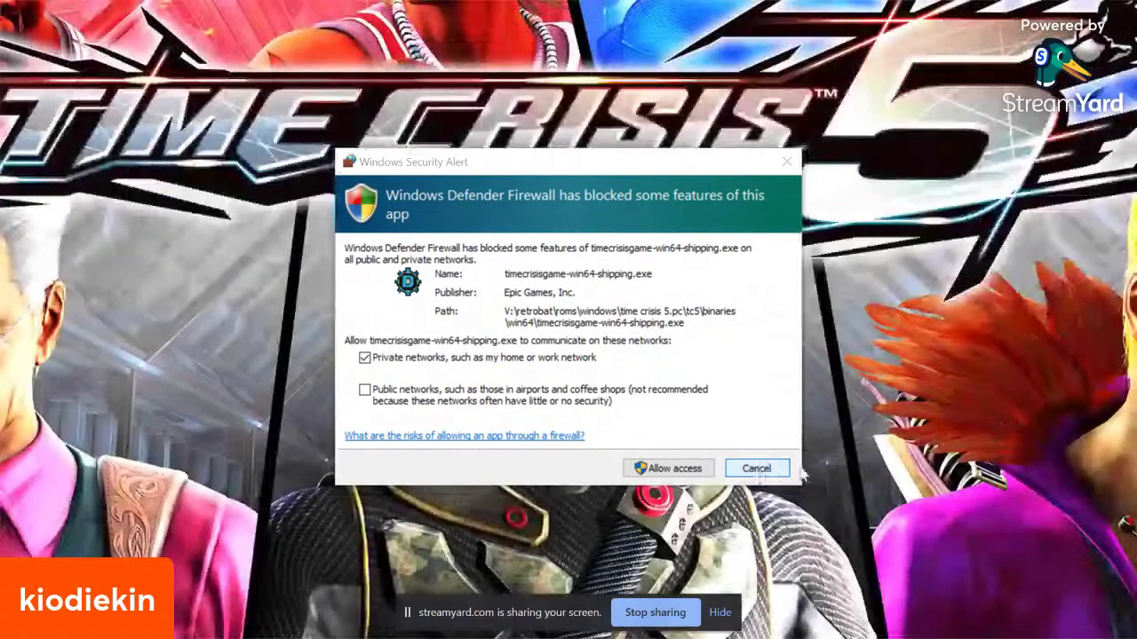
click(752, 470)
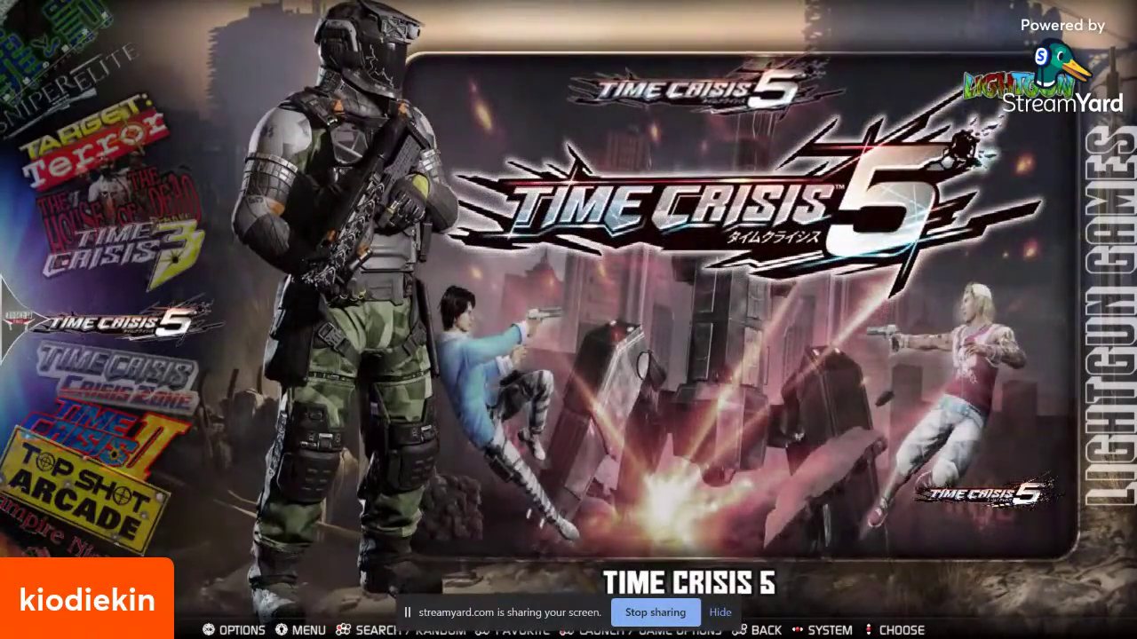
Step: Raise the system volume during the Time Crisis 5 preview and lower it again
key(XF86AudioRaiseVolume)
key(XF86AudioRaiseVolume)
key(XF86AudioRaiseVolume)
key(XF86AudioRaiseVolume)
key(XF86AudioRaiseVolume)
key(XF86AudioRaiseVolume)
key(XF86AudioRaiseVolume)
key(XF86AudioRaiseVolume)
key(XF86AudioRaiseVolume)
key(XF86AudioRaiseVolume)
key(XF86AudioRaiseVolume)
key(XF86AudioRaiseVolume)
key(XF86AudioRaiseVolume)
key(XF86AudioRaiseVolume)
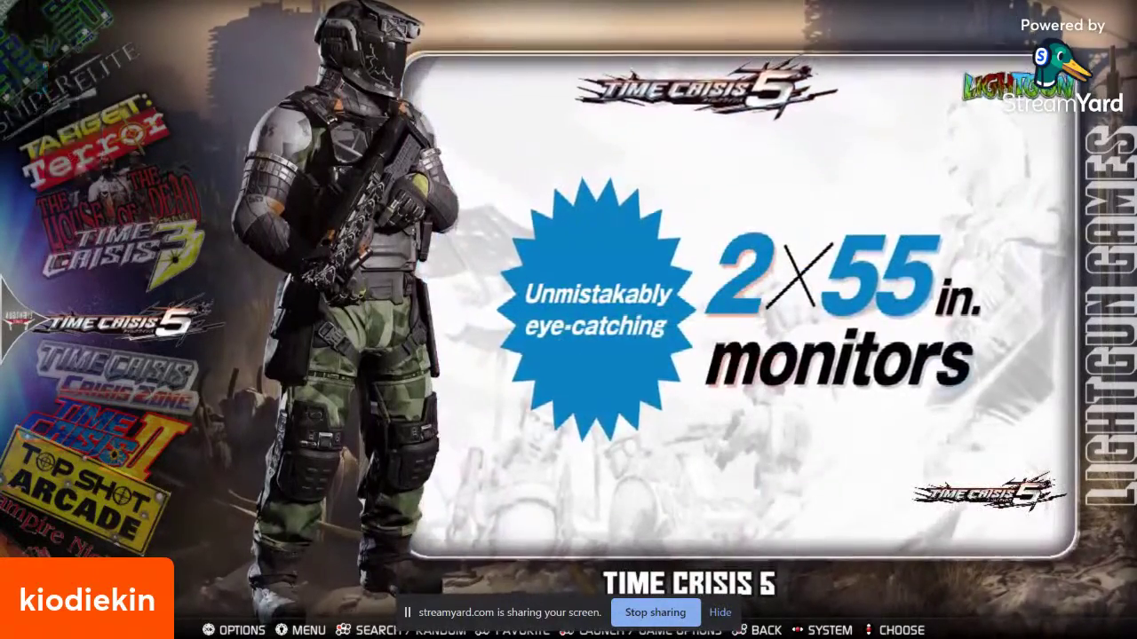
key(XF86AudioLowerVolume)
key(XF86AudioLowerVolume)
key(XF86AudioLowerVolume)
key(XF86AudioLowerVolume)
key(XF86AudioLowerVolume)
key(XF86AudioLowerVolume)
key(XF86AudioLowerVolume)
key(XF86AudioLowerVolume)
key(XF86AudioLowerVolume)
key(XF86AudioLowerVolume)
key(XF86AudioLowerVolume)
key(XF86AudioLowerVolume)
key(XF86AudioLowerVolume)
key(XF86AudioLowerVolume)
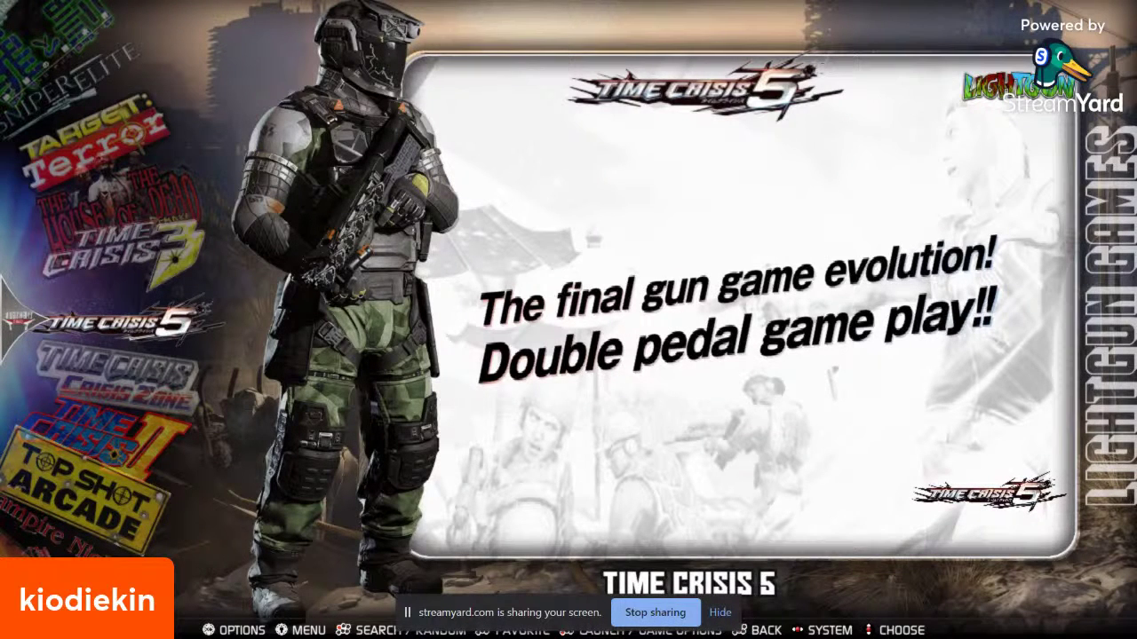
Step: Browse past Time Crisis 5, jump to the Playstation 2 system by letter and open its games
key(Down)
key(Down)
key(Down)
key(Down)
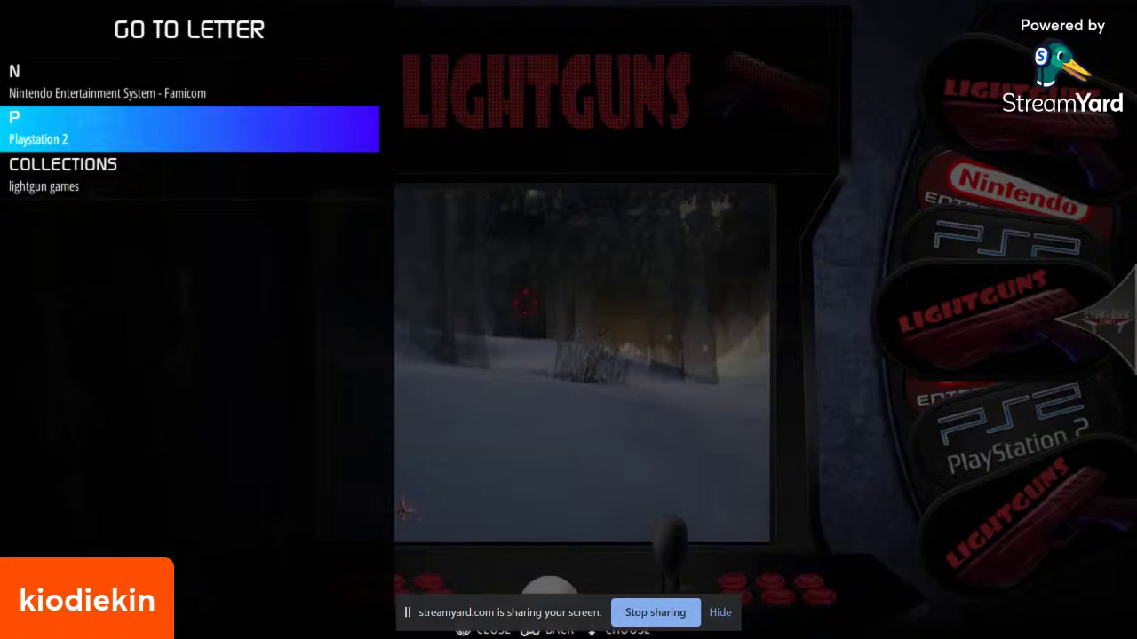
key(Return)
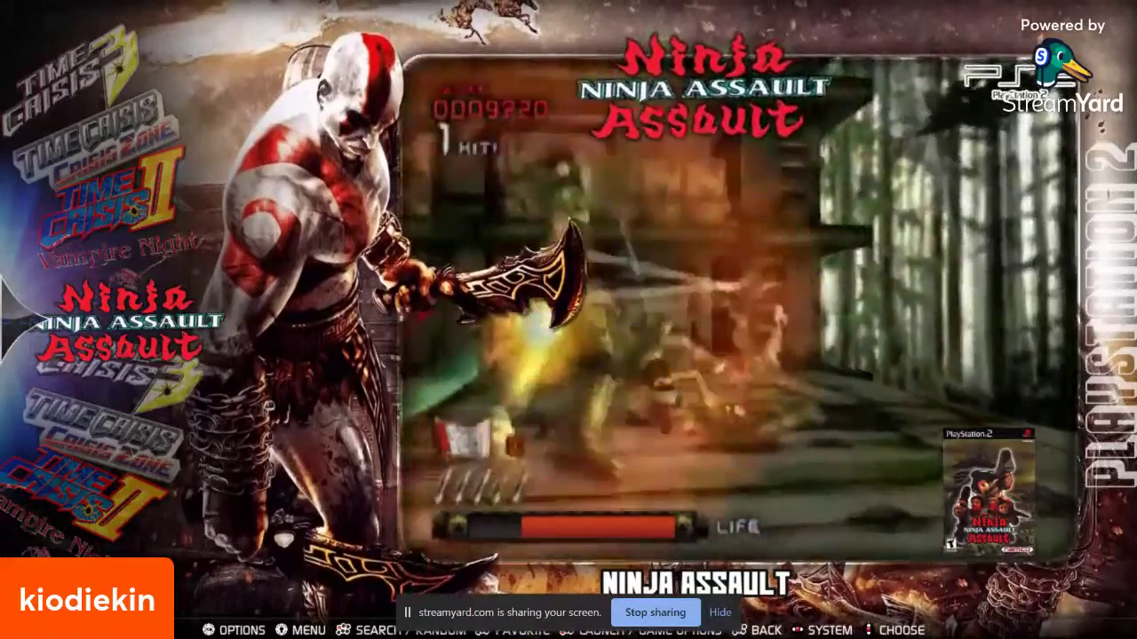
Step: Adjust the system volume to about 28 and browse the Playstation 2 games from Ninja Assault to Time Crisis 3
key(XF86AudioRaiseVolume)
key(XF86AudioRaiseVolume)
key(XF86AudioRaiseVolume)
key(XF86AudioRaiseVolume)
key(XF86AudioRaiseVolume)
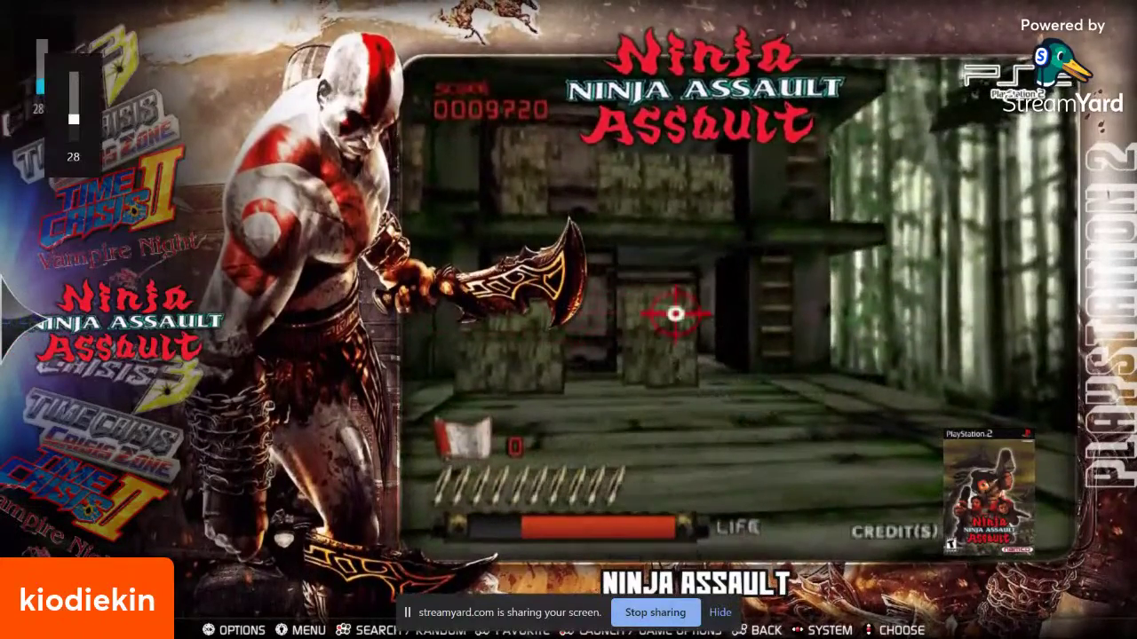
key(XF86AudioLowerVolume)
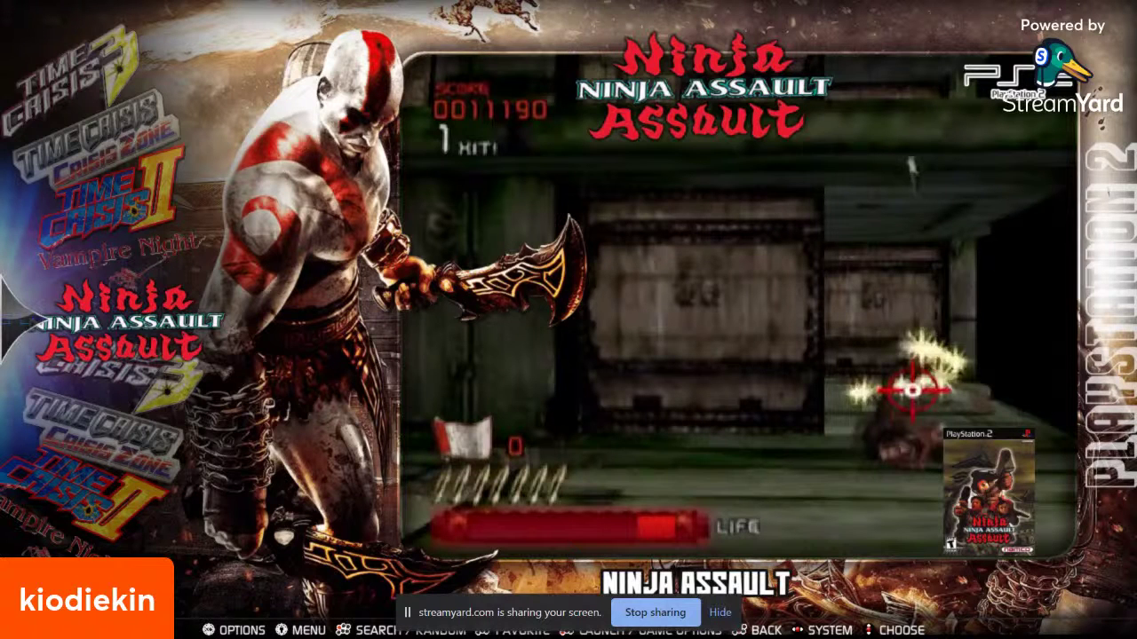
key(Down)
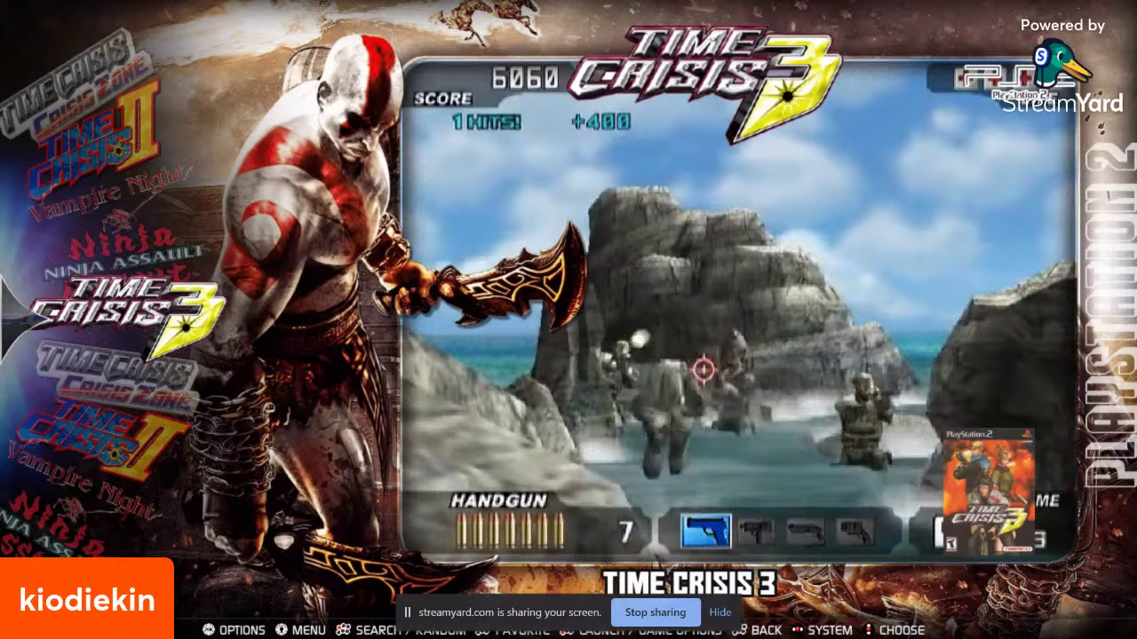
key(Up)
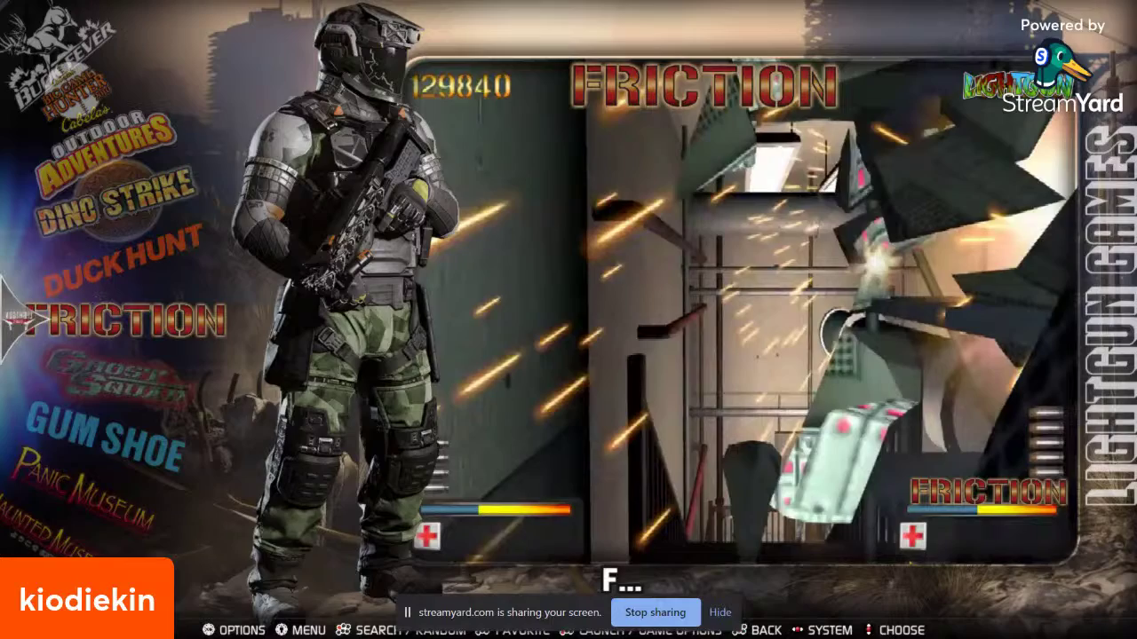
Step: Browse the lightgun games collection from Friction to House of the Dead Scarlet Dawn
key(Down)
key(Down)
key(Down)
key(Down)
key(Down)
key(Down)
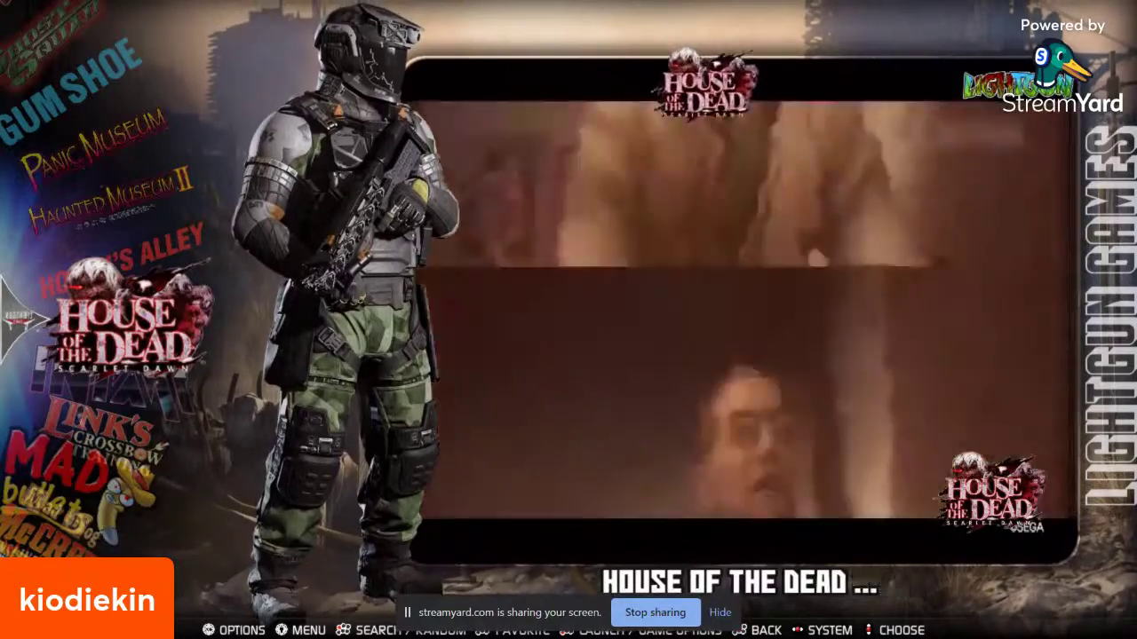
Step: Adjust the system volume to about 14 during the House of the Dead Scarlet Dawn preview
key(XF86AudioLowerVolume)
key(XF86AudioLowerVolume)
key(XF86AudioLowerVolume)
key(XF86AudioLowerVolume)
key(XF86AudioLowerVolume)
key(XF86AudioLowerVolume)
key(XF86AudioLowerVolume)
key(XF86AudioLowerVolume)
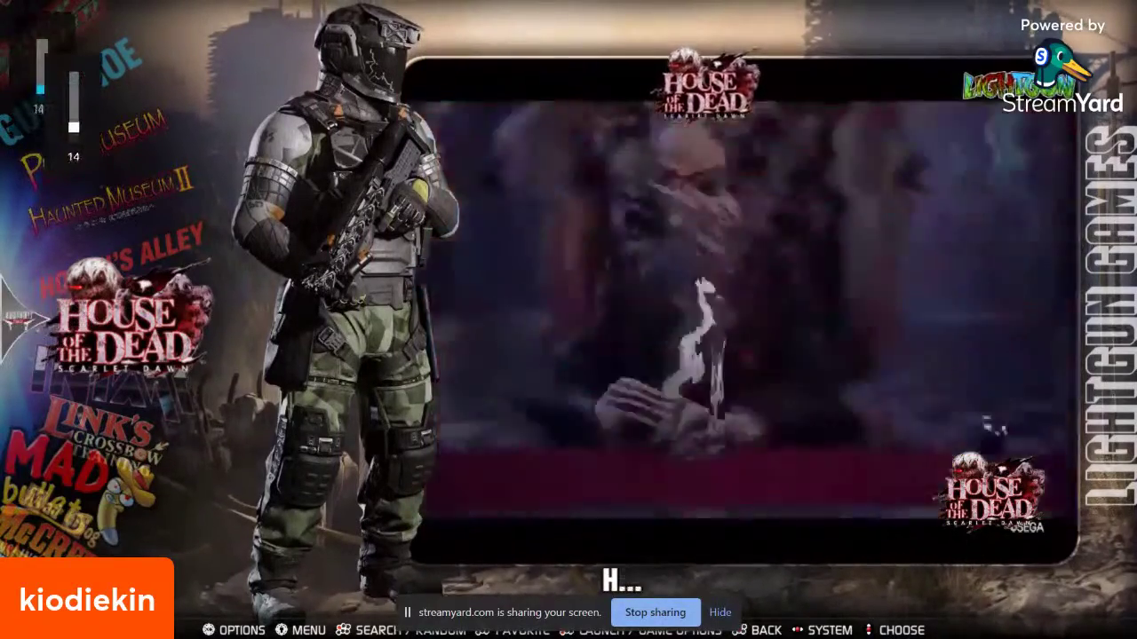
key(XF86AudioRaiseVolume)
key(XF86AudioRaiseVolume)
key(XF86AudioRaiseVolume)
key(XF86AudioRaiseVolume)
key(XF86AudioRaiseVolume)
key(XF86AudioRaiseVolume)
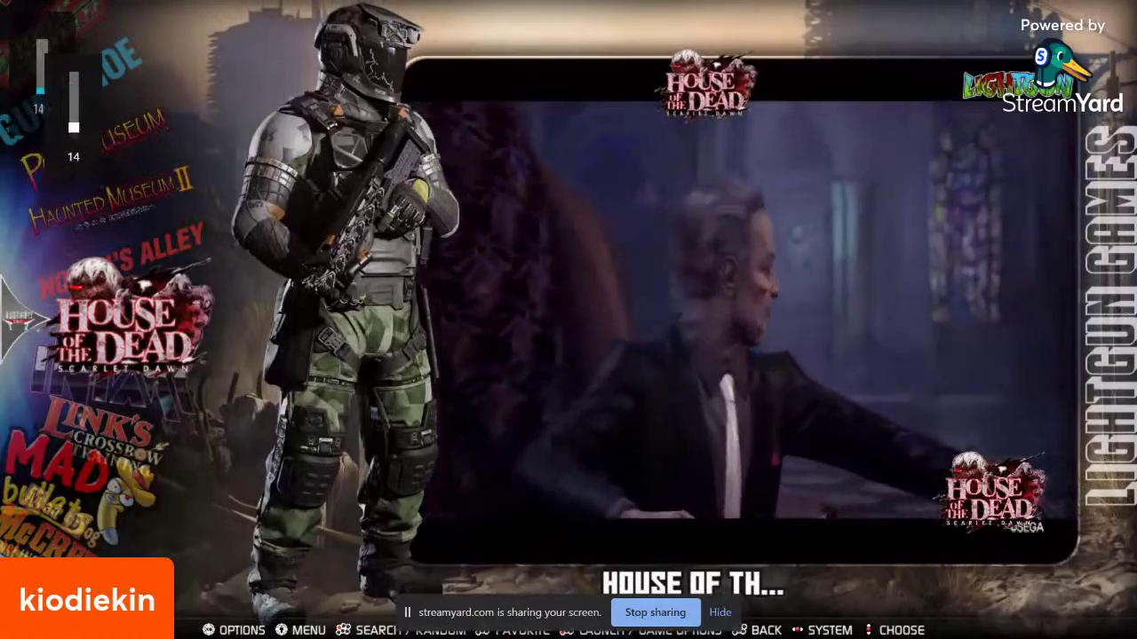